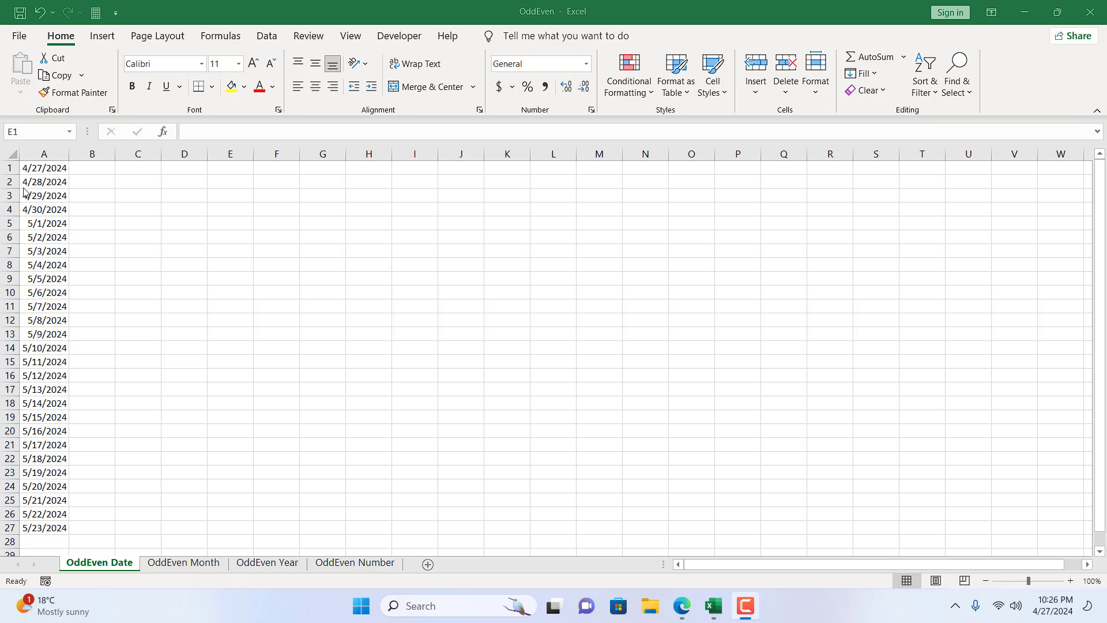
Enter =MOD(DAY(A1),2) in cell E5, returning 1 for the date 4/27/2024.
{"action": "key", "text": "alt+Tab"}
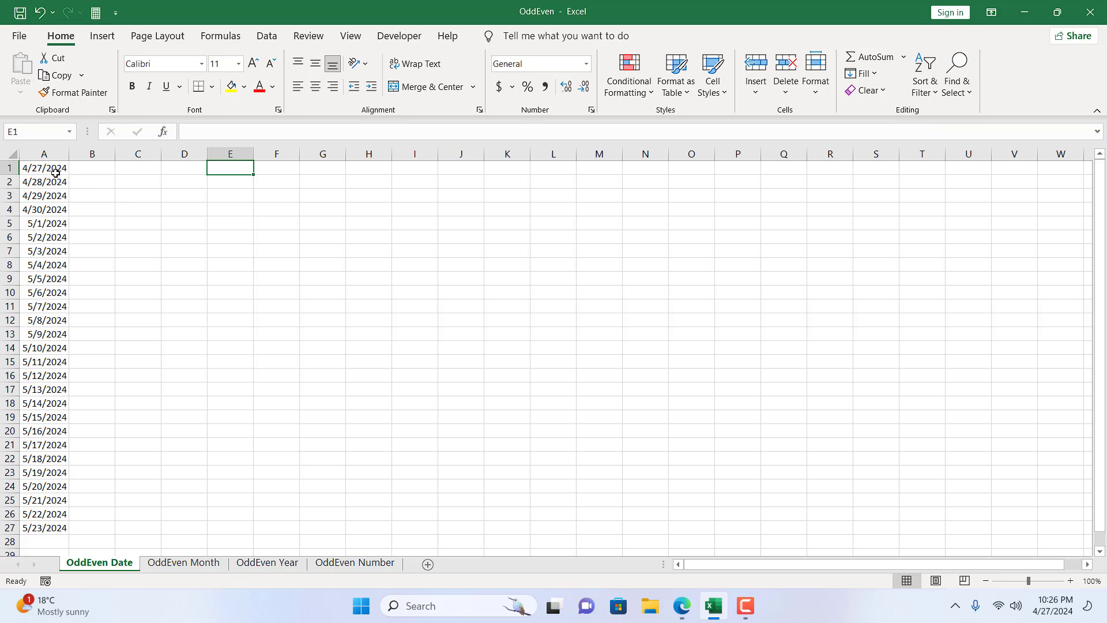
{"action": "left_click", "coordinate": [124, 200]}
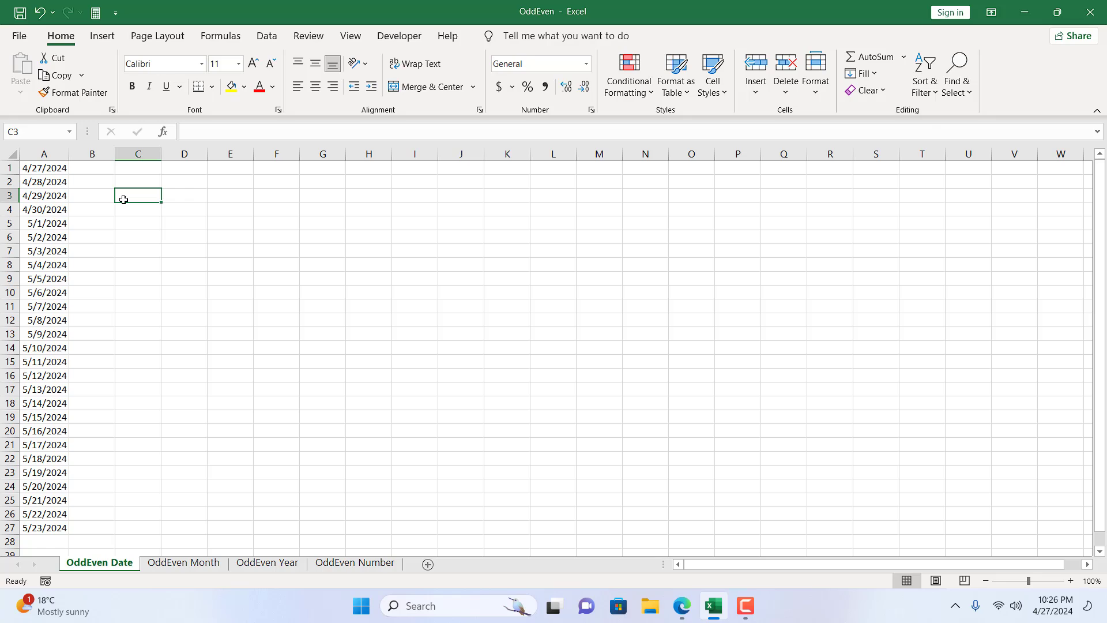
{"action": "left_click", "coordinate": [238, 226]}
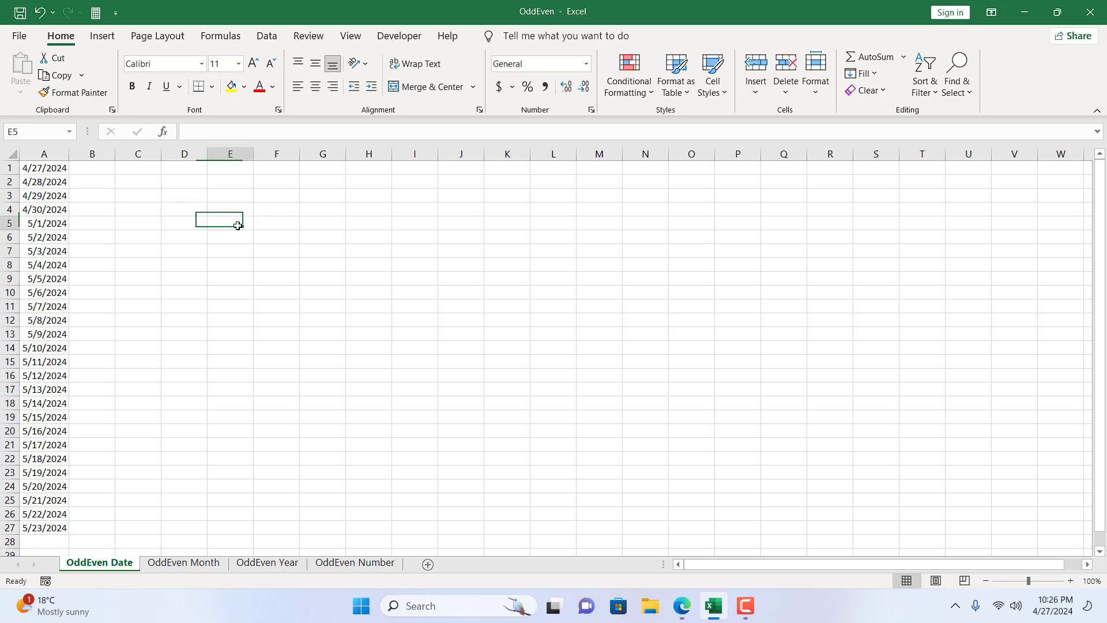
{"action": "type", "text": "="}
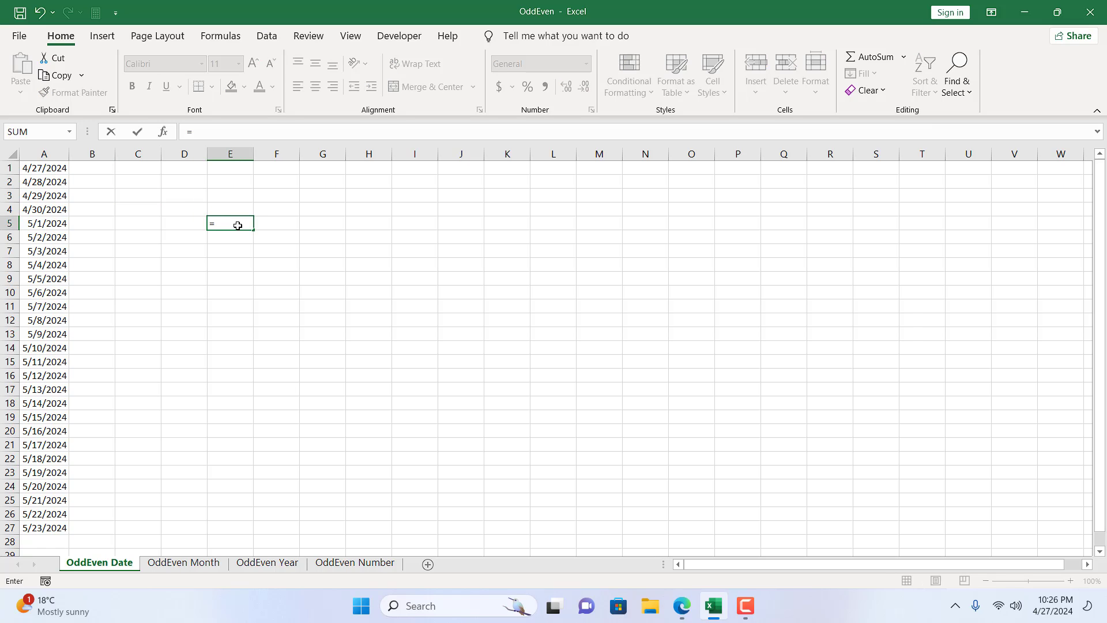
{"action": "type", "text": "Mod"}
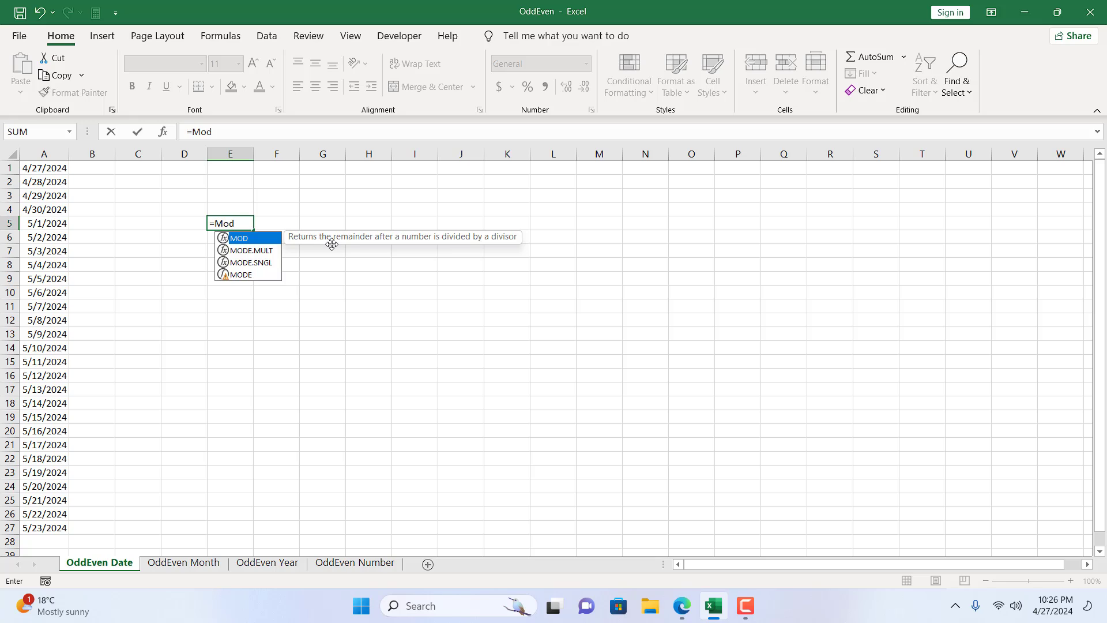
{"action": "double_click", "coordinate": [267, 241]}
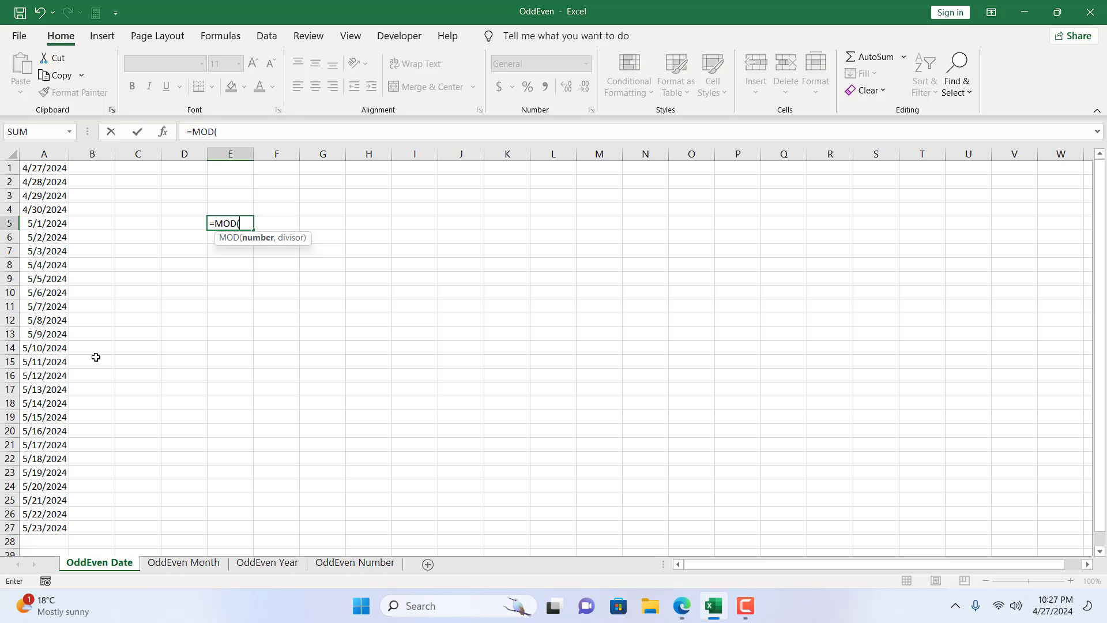
{"action": "type", "text": "Day"}
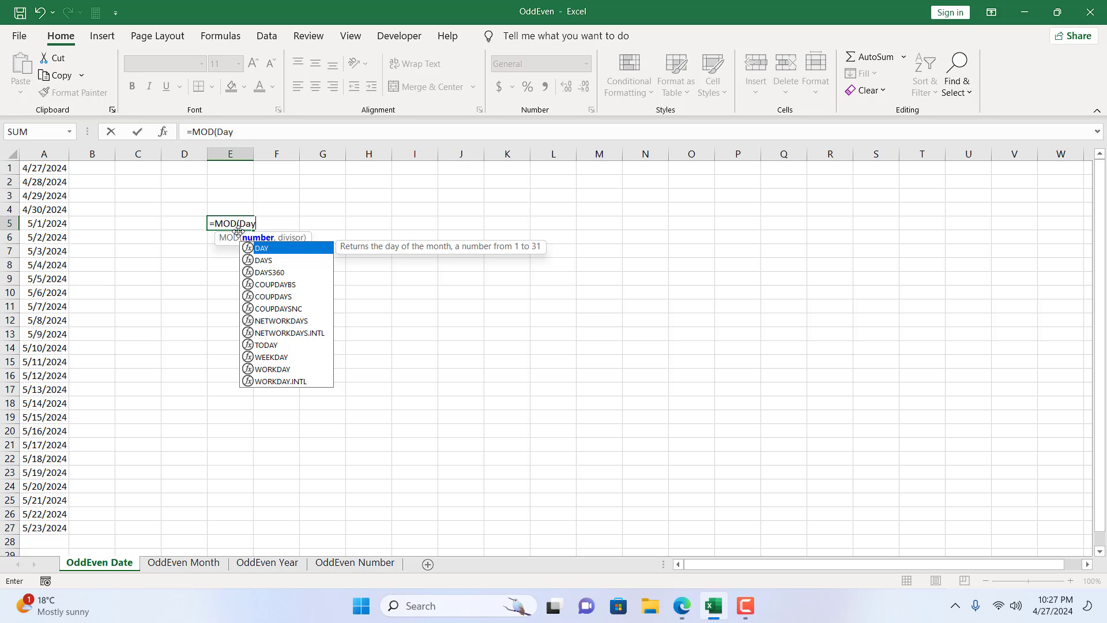
{"action": "double_click", "coordinate": [287, 249]}
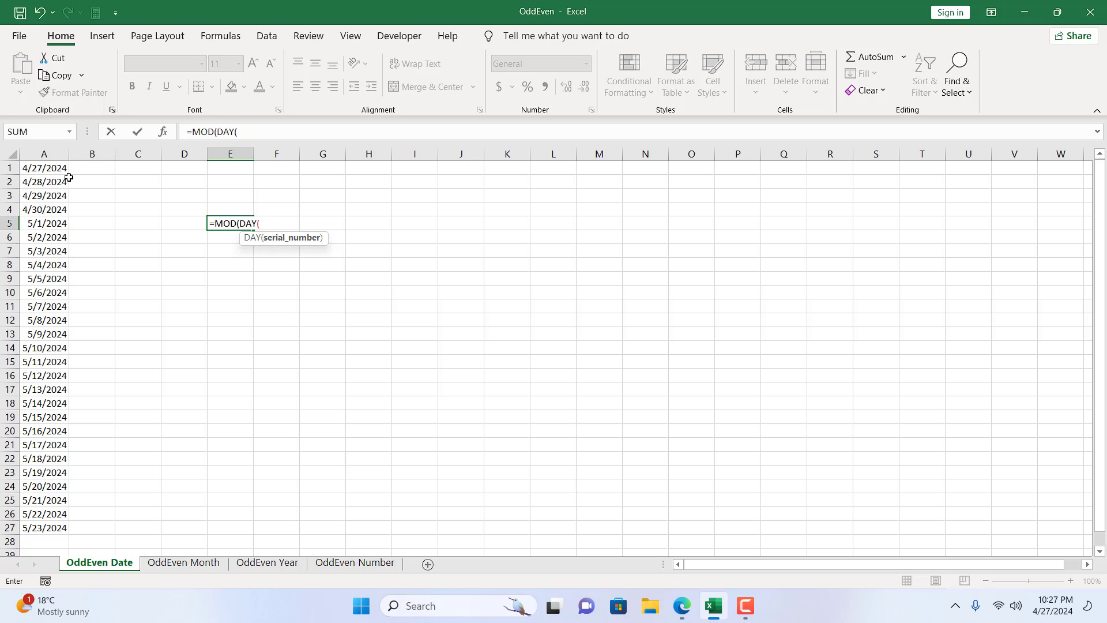
{"action": "left_click", "coordinate": [51, 168]}
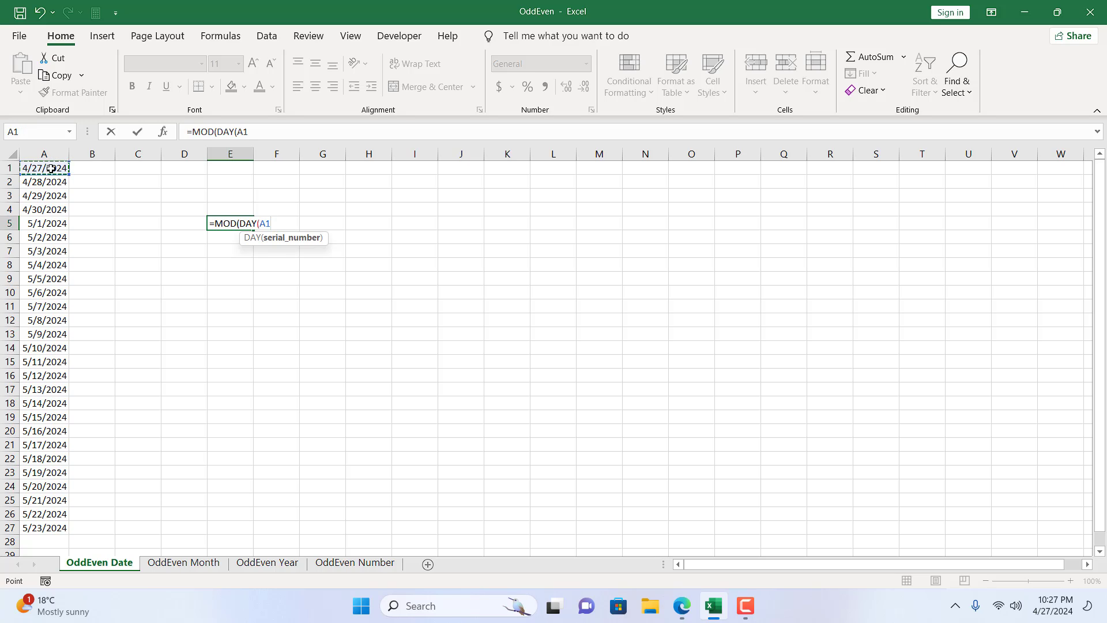
{"action": "type", "text": ")"}
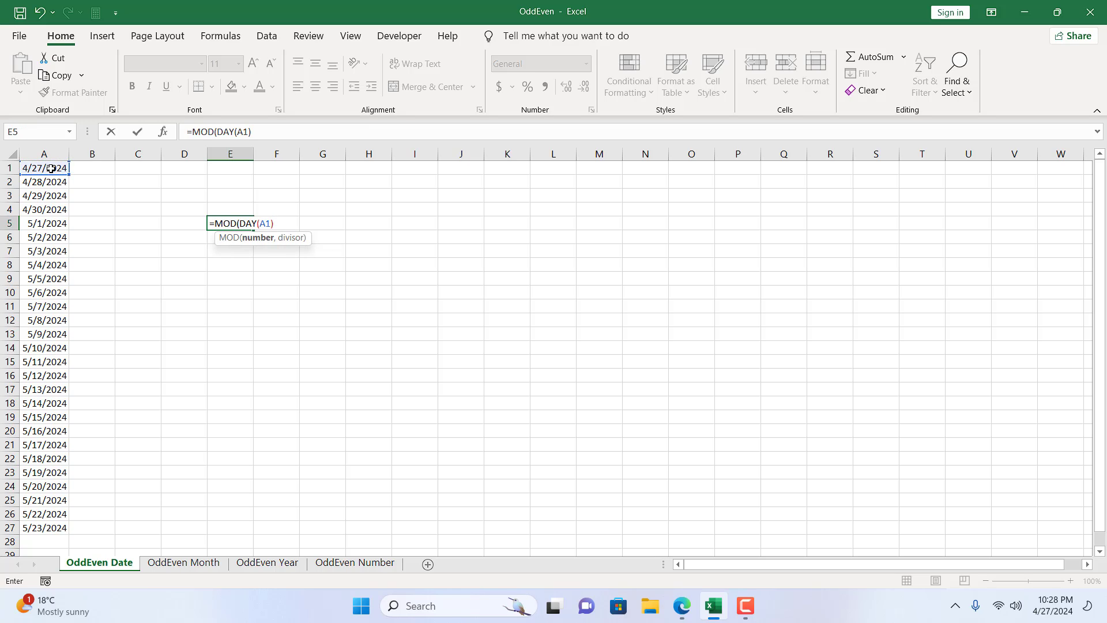
{"action": "type", "text": ",2)"}
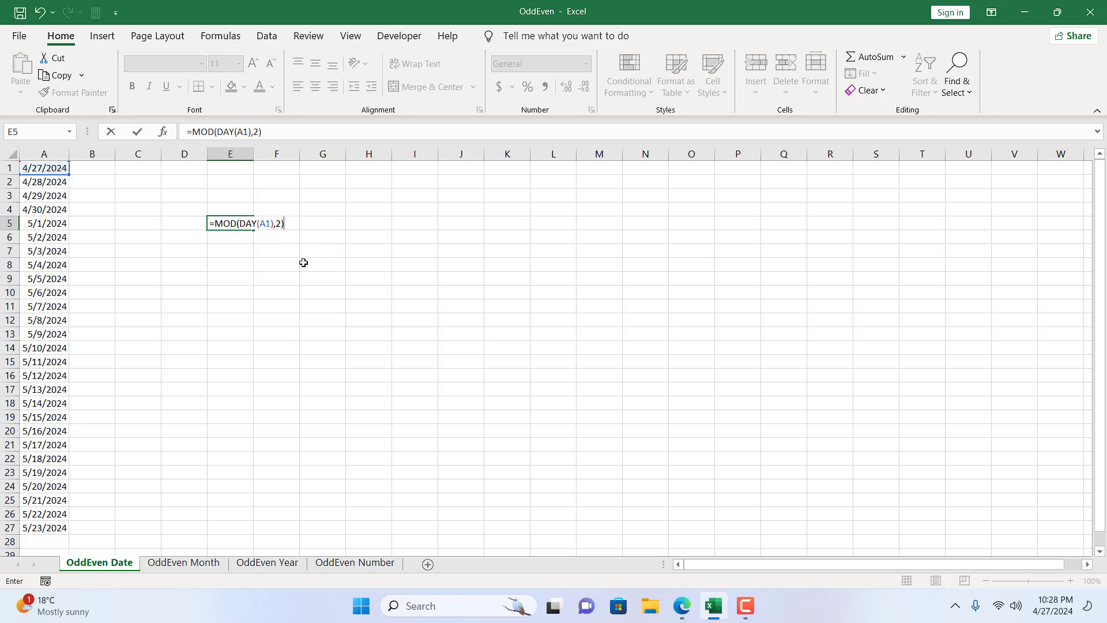
{"action": "key", "text": "Return"}
{"action": "left_click", "coordinate": [235, 226]}
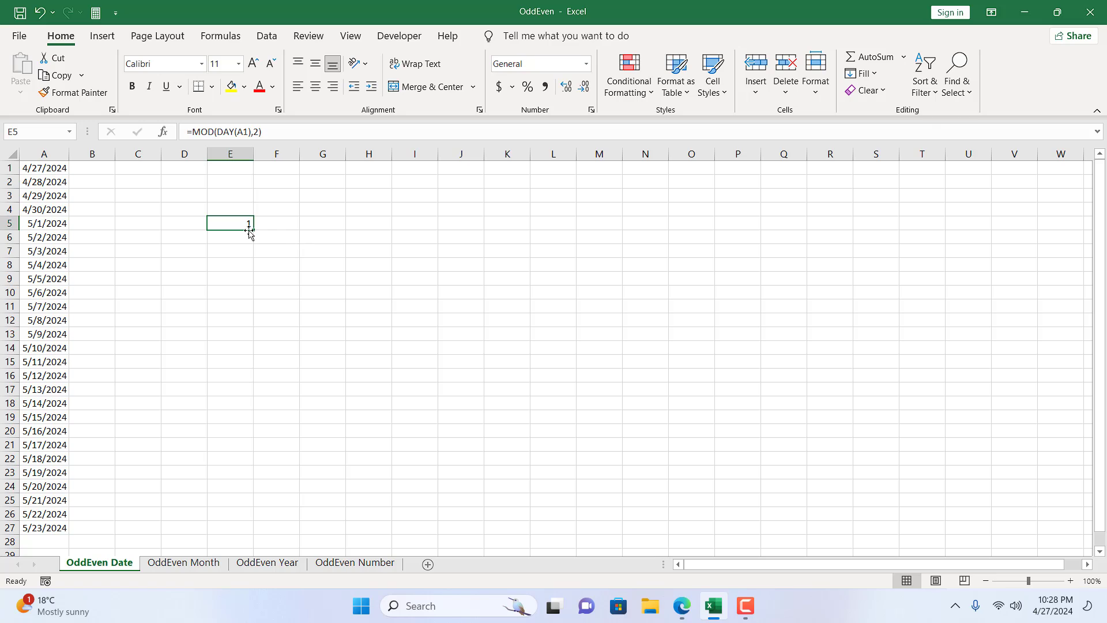
Fill the MOD parity formula from E5 down to E19, giving alternating 1 and 0 values.
{"action": "left_click_drag", "start_coordinate": [252, 230], "coordinate": [254, 258]}
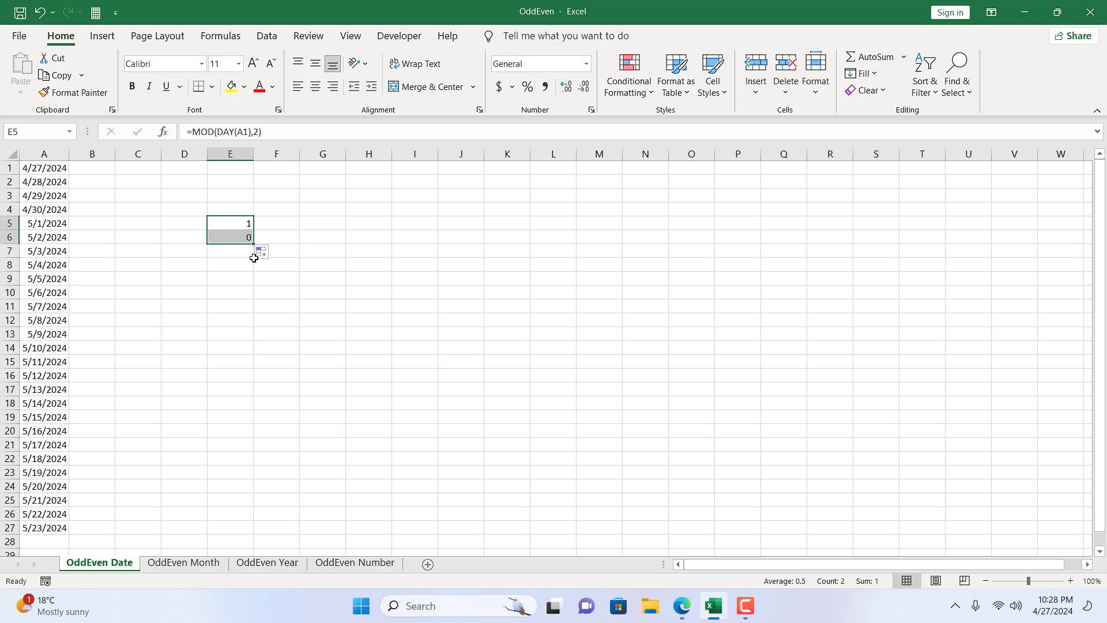
{"action": "left_click_drag", "start_coordinate": [254, 245], "coordinate": [252, 424]}
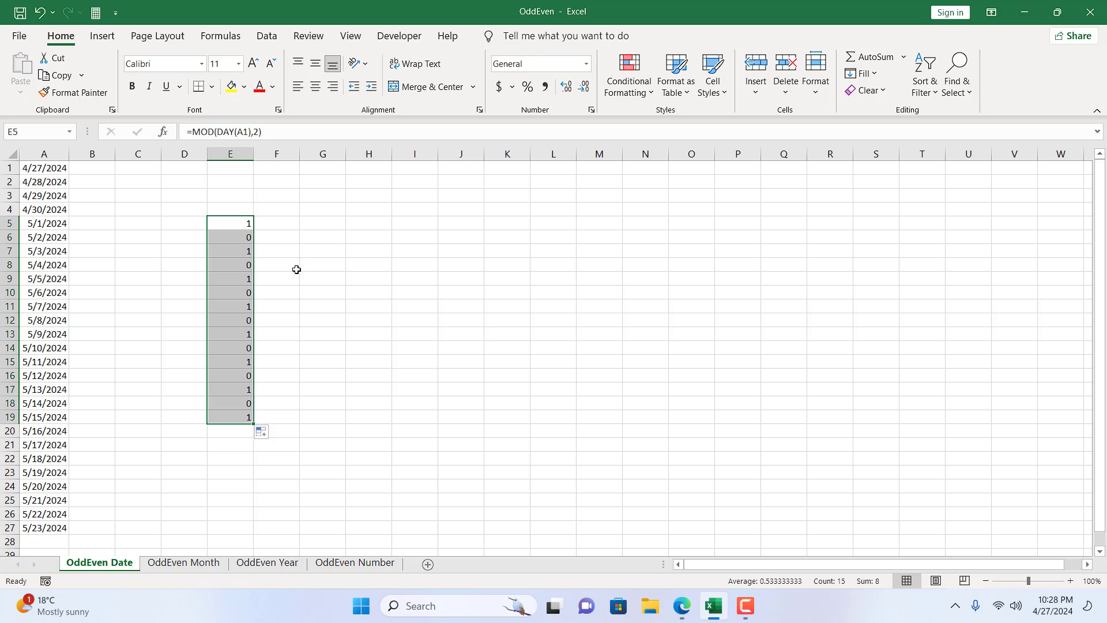
{"action": "left_click", "coordinate": [277, 220]}
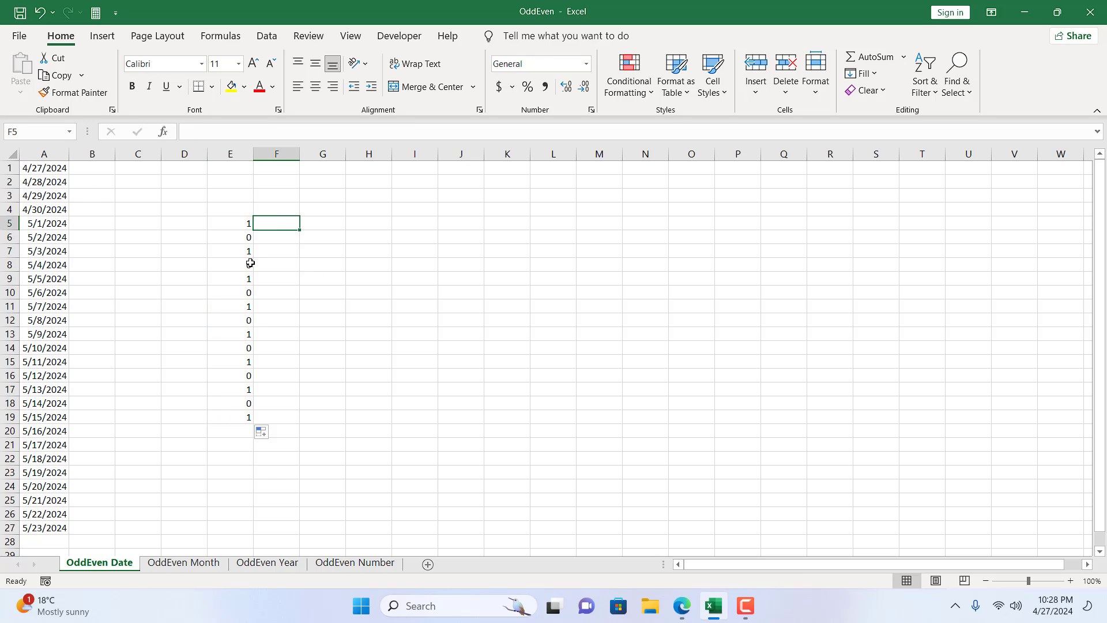
{"action": "left_click", "coordinate": [213, 237]}
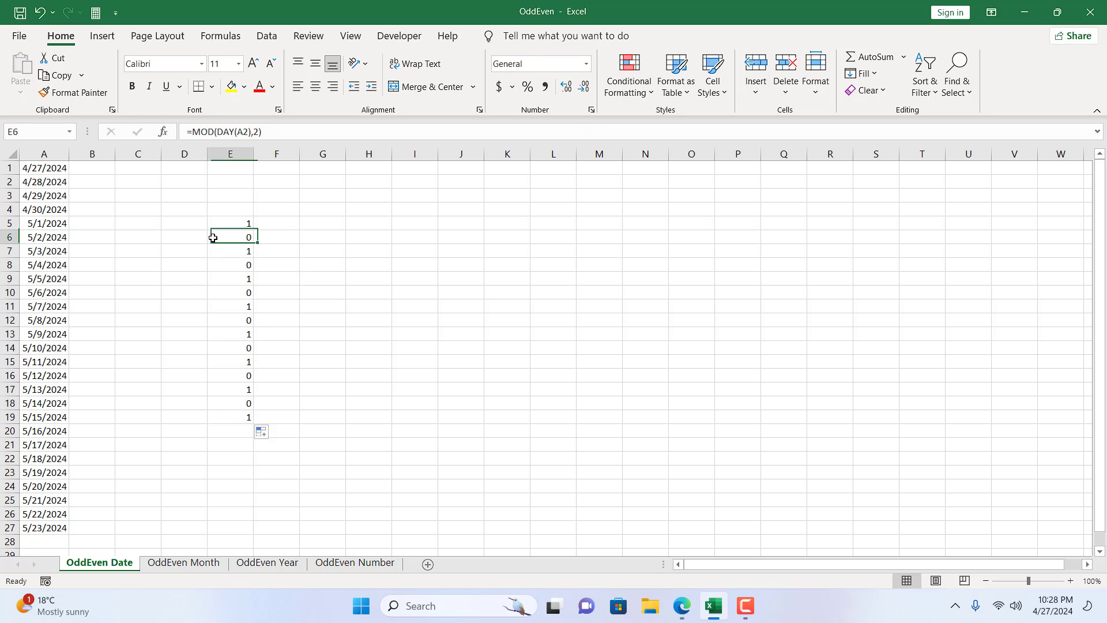
{"action": "left_click", "coordinate": [241, 227]}
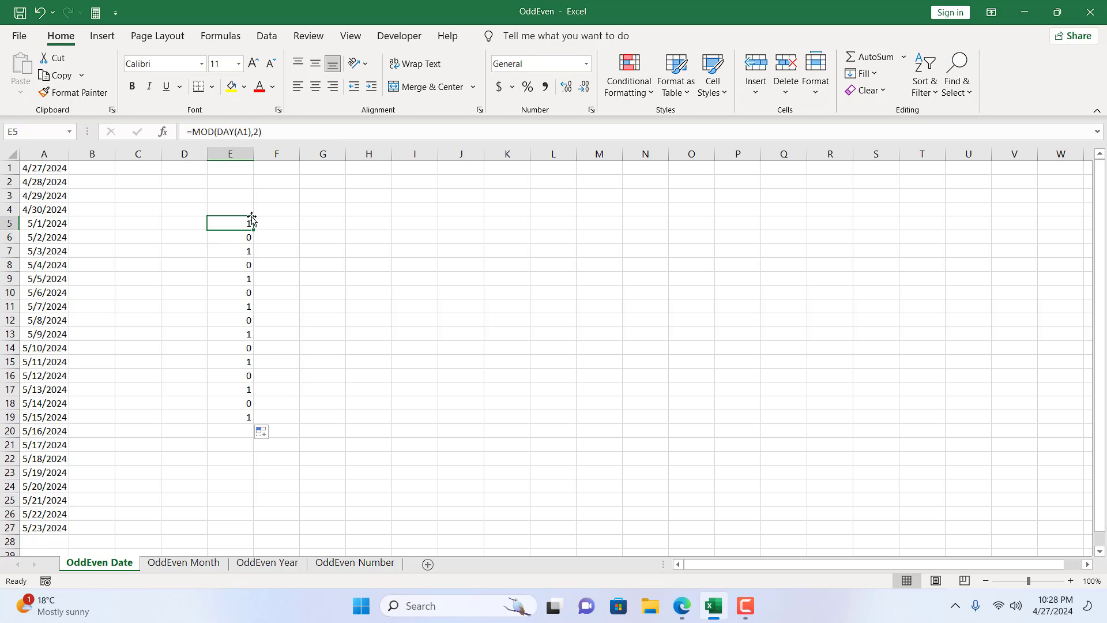
Copy E5's formula into F5 and point its reference back to A1.
{"action": "key", "text": "ctrl+c"}
{"action": "left_click", "coordinate": [275, 223]}
{"action": "key", "text": "ctrl+v"}
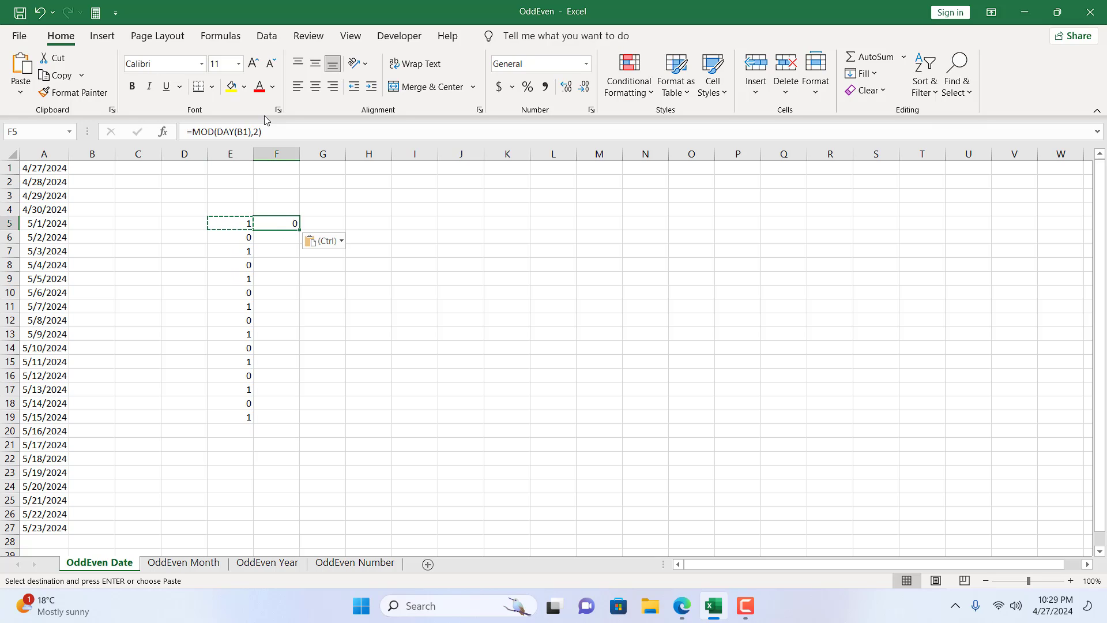
{"action": "left_click", "coordinate": [251, 131]}
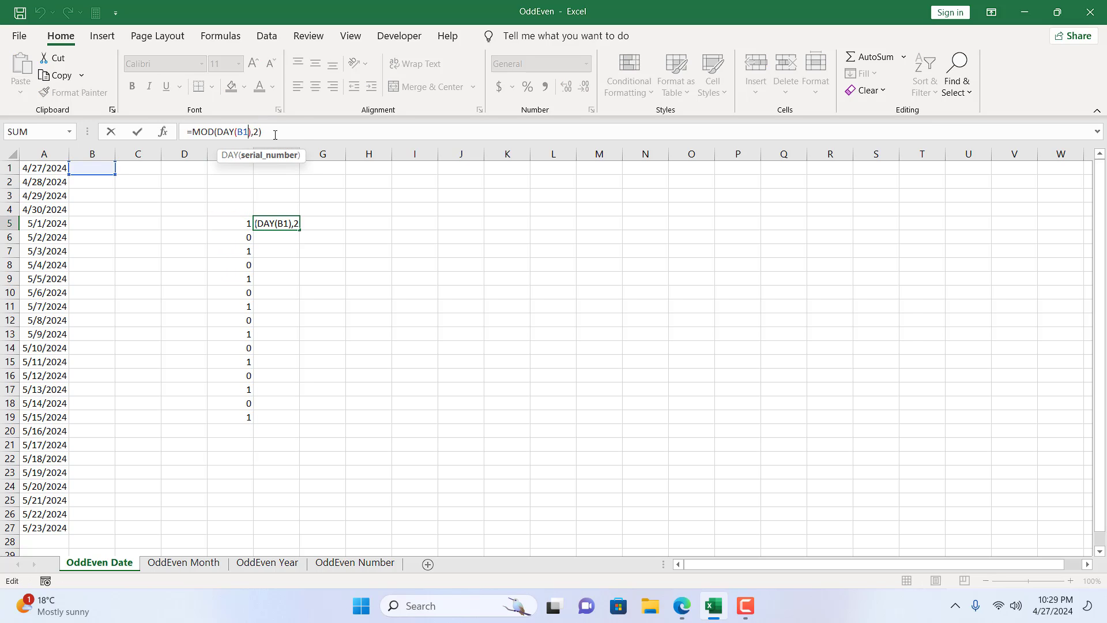
{"action": "left_click", "coordinate": [46, 168]}
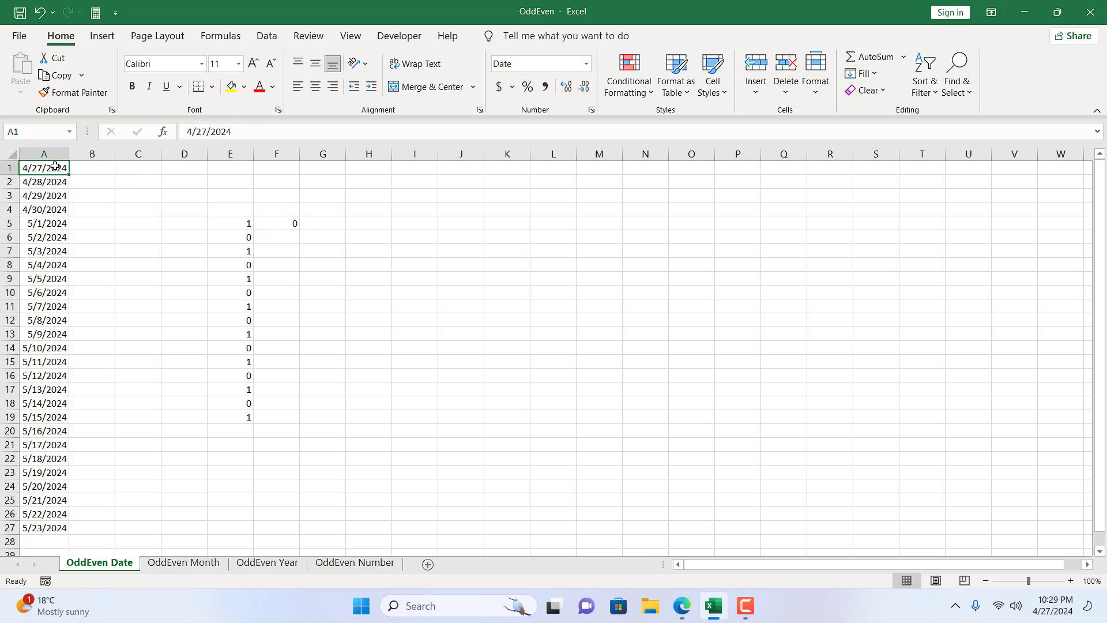
{"action": "key", "text": "Return"}
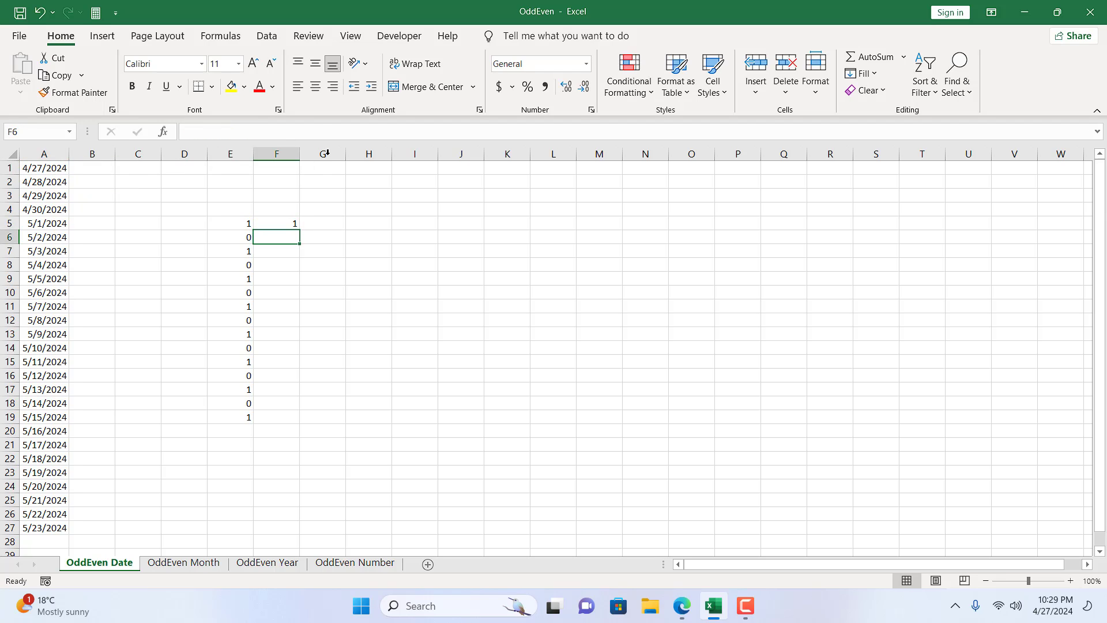
{"action": "left_click", "coordinate": [282, 223]}
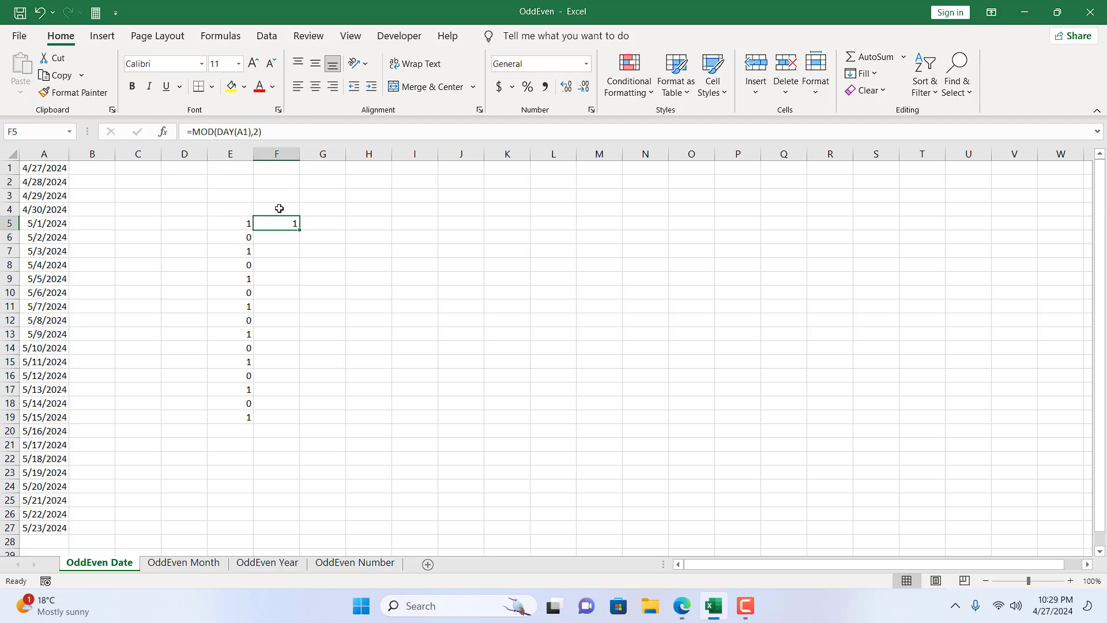
Wrap F5's formula in NOT so it reads =NOT(MOD(DAY(A1),2)) and shows FALSE.
{"action": "left_click", "coordinate": [194, 132]}
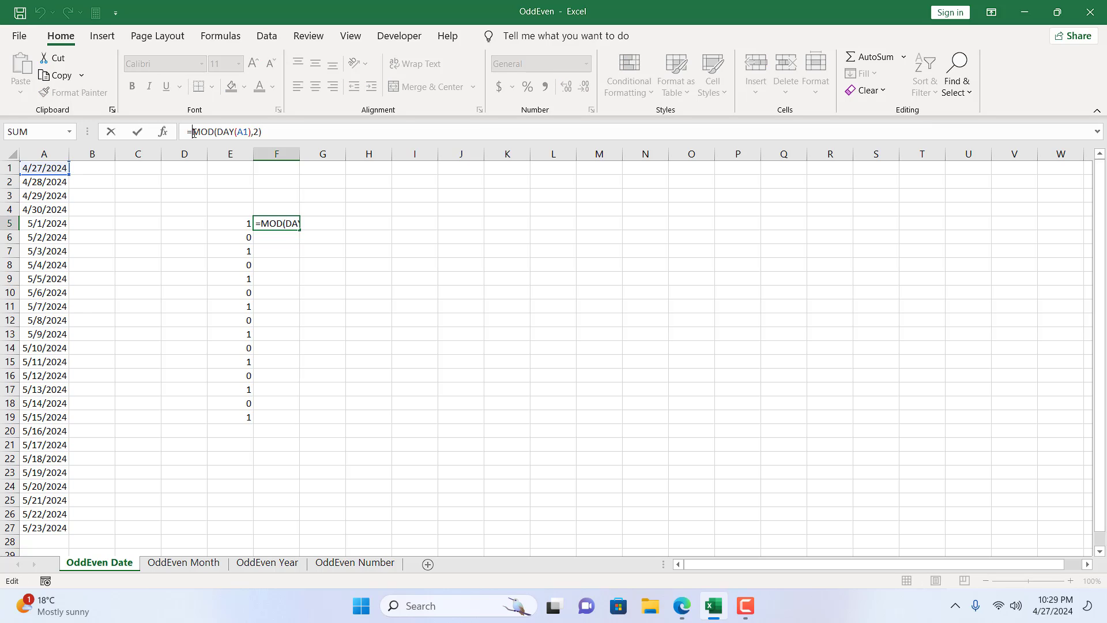
{"action": "type", "text": "Not"}
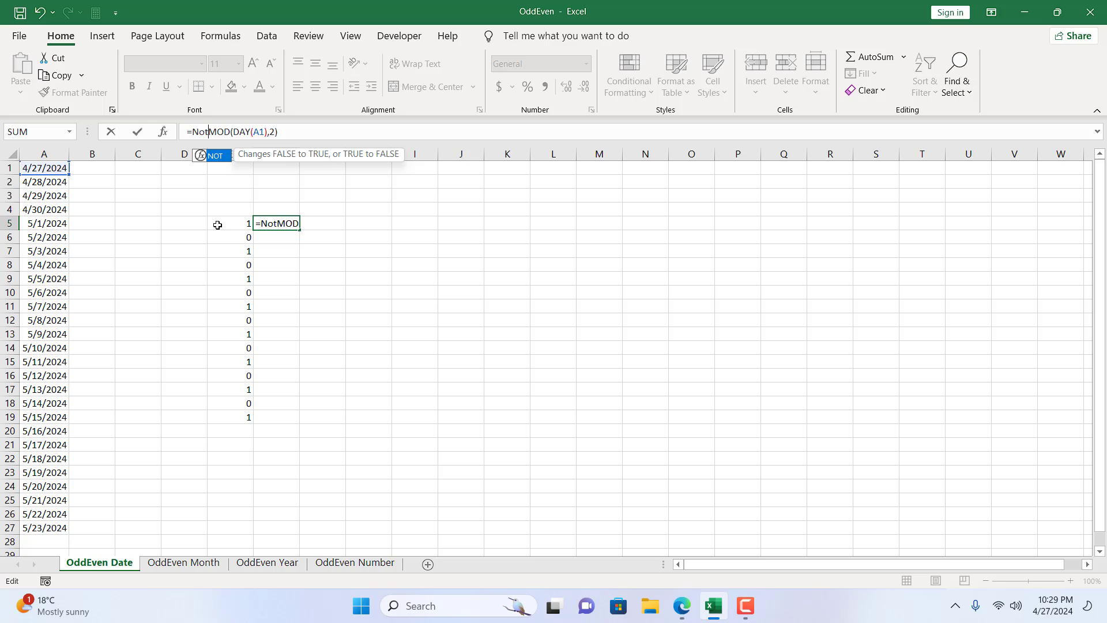
{"action": "double_click", "coordinate": [219, 161]}
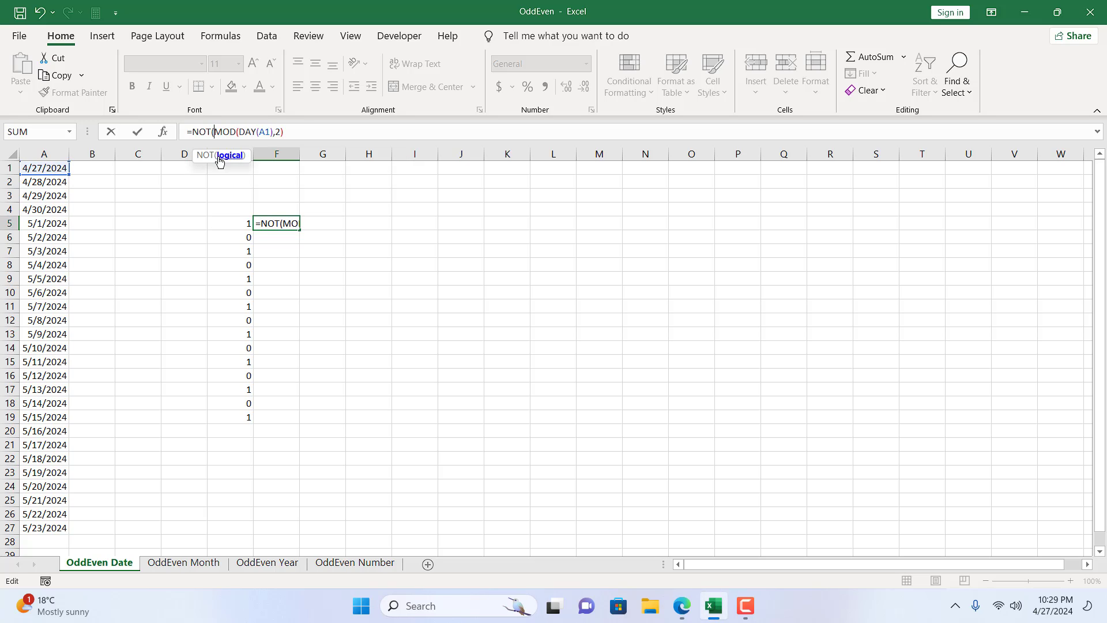
{"action": "left_click", "coordinate": [303, 133]}
{"action": "key", "text": "Return"}
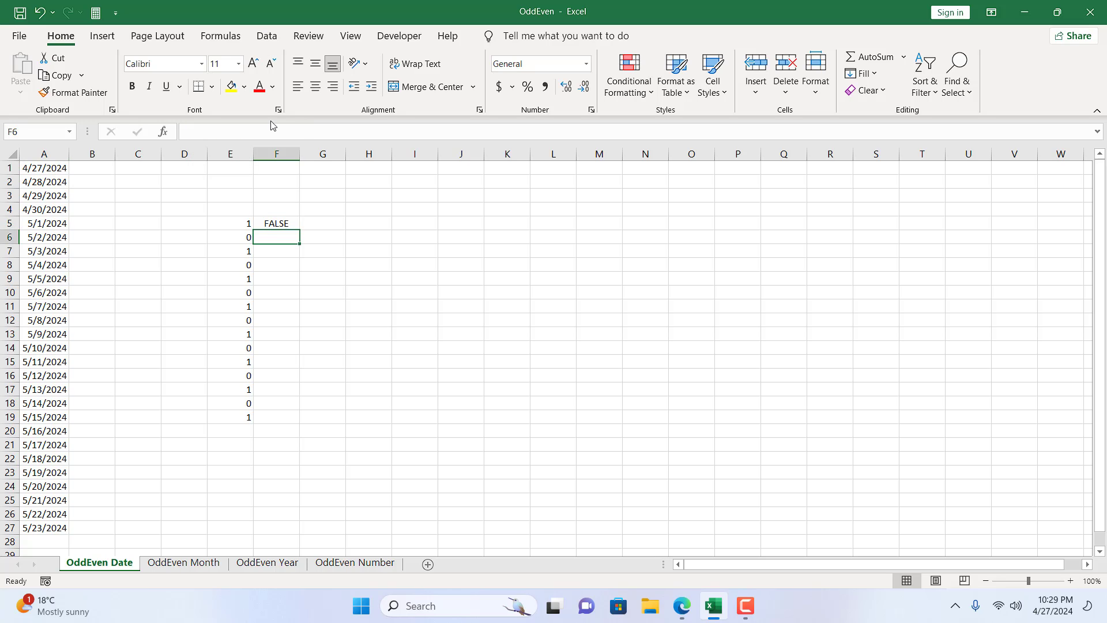
{"action": "left_click", "coordinate": [284, 220]}
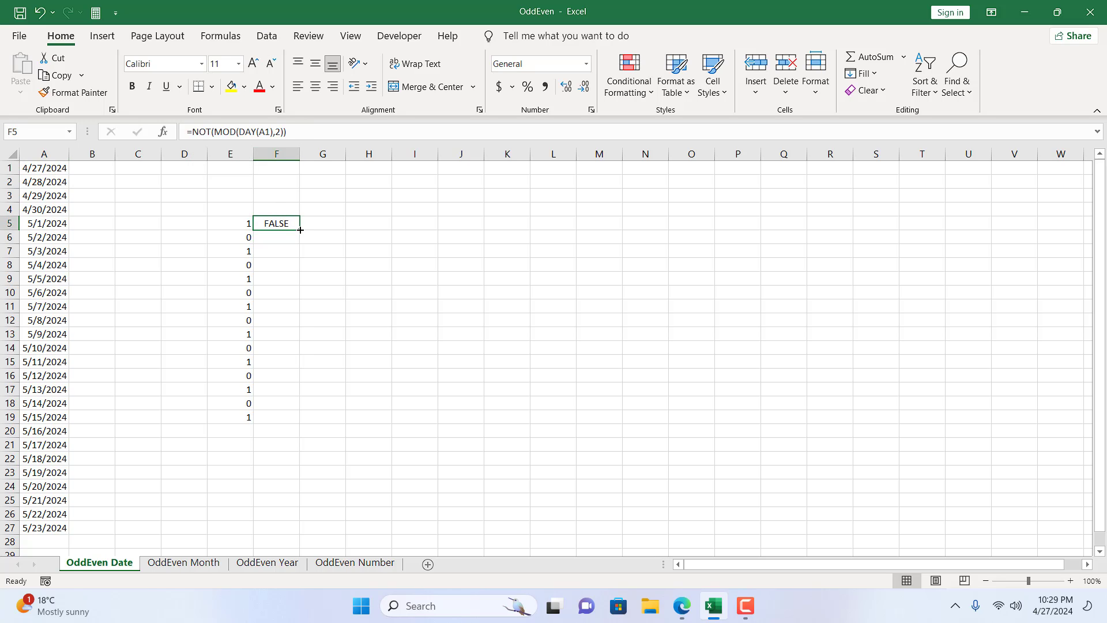
Fill the NOT formula down to F19, check the E5 and F5 formulas, and select column A.
{"action": "left_click_drag", "start_coordinate": [296, 226], "coordinate": [304, 425]}
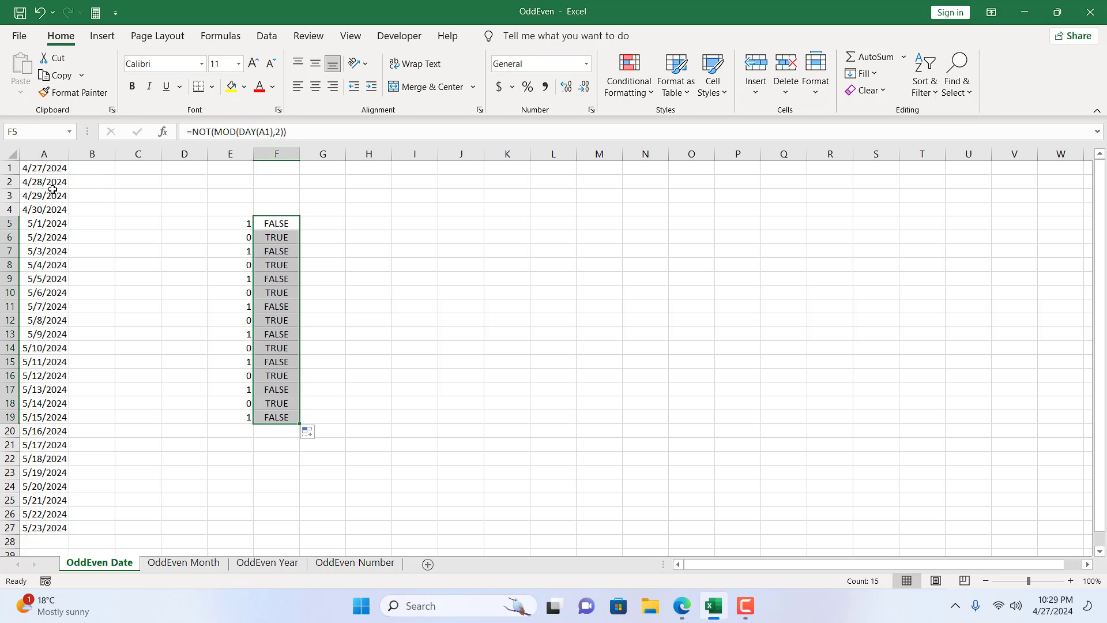
{"action": "left_click", "coordinate": [225, 151]}
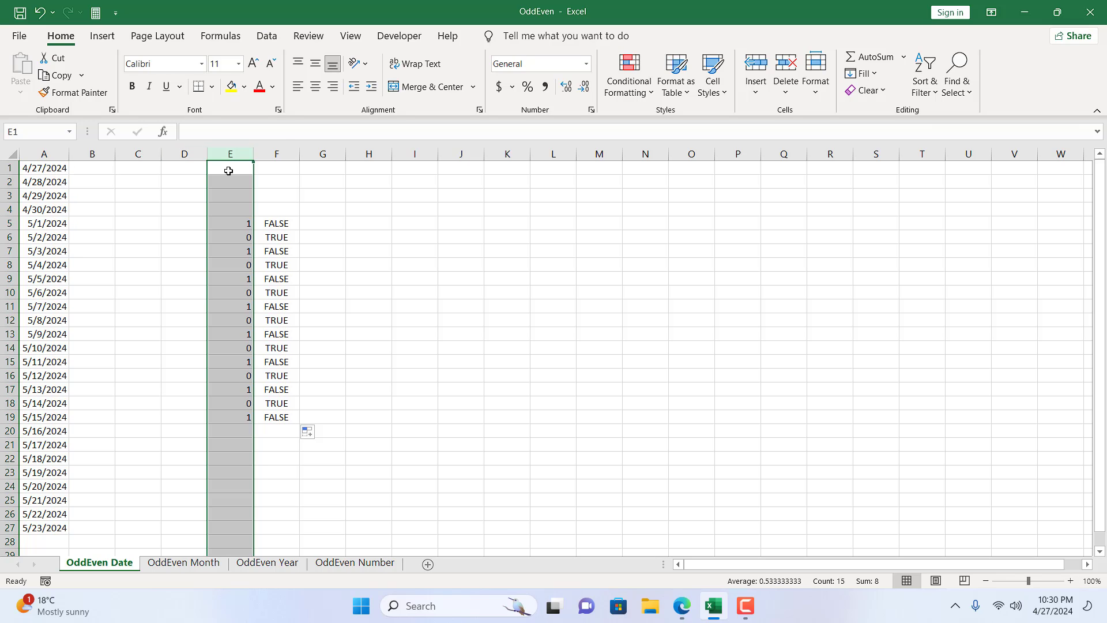
{"action": "left_click", "coordinate": [280, 154]}
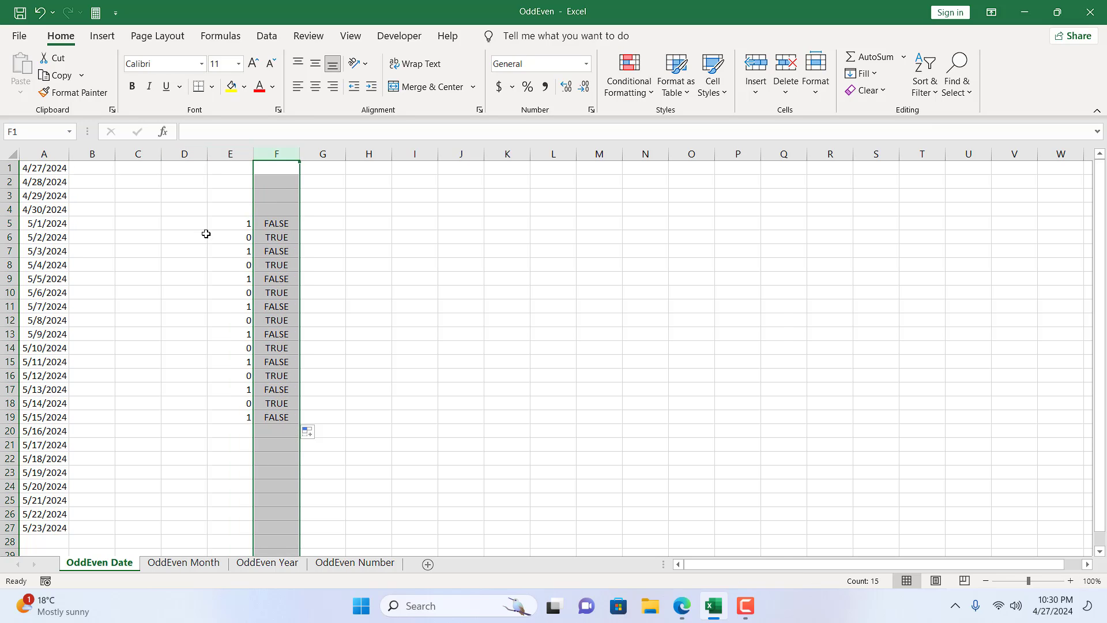
{"action": "left_click", "coordinate": [240, 223]}
{"action": "left_click", "coordinate": [267, 226]}
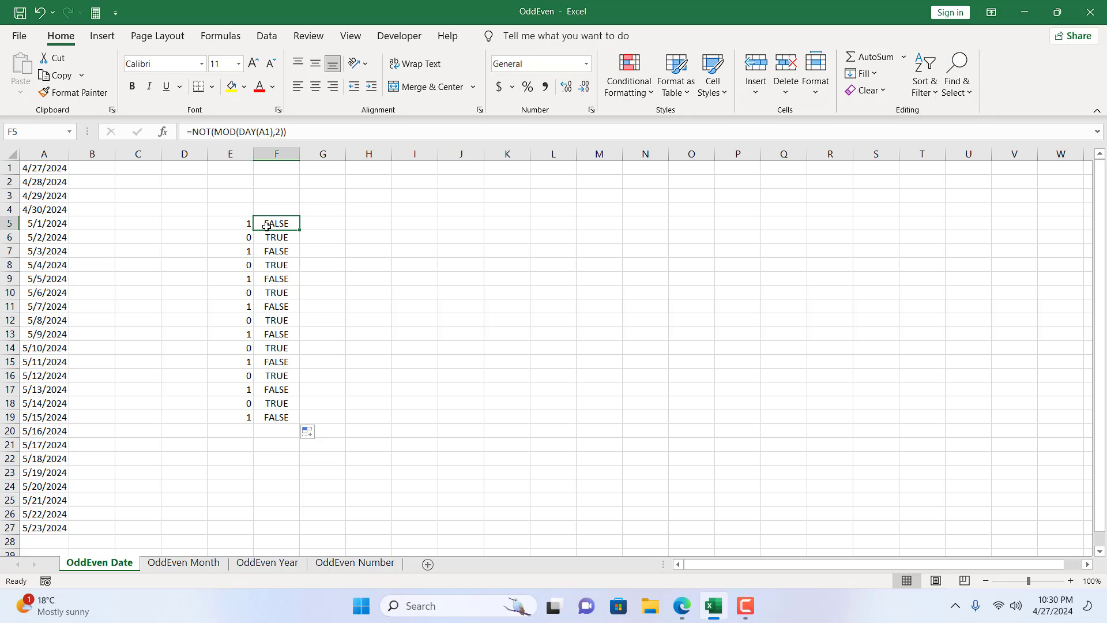
{"action": "left_click", "coordinate": [41, 151]}
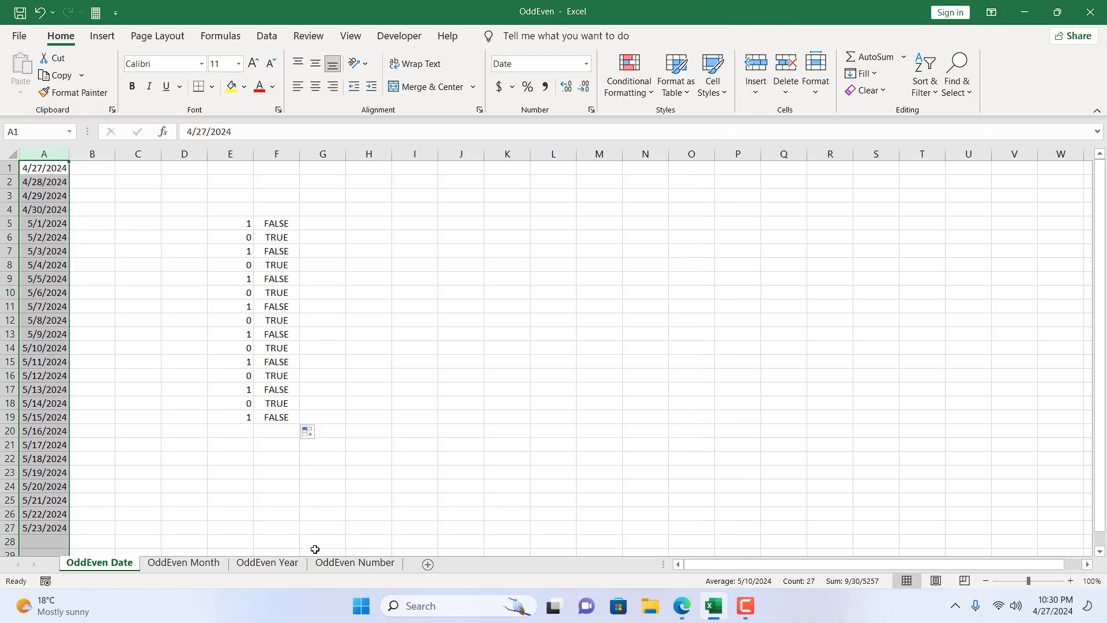
Begin a formula-based formatting rule for column A, entering =MOD(DAY($A1),2).
{"action": "left_click", "coordinate": [638, 103]}
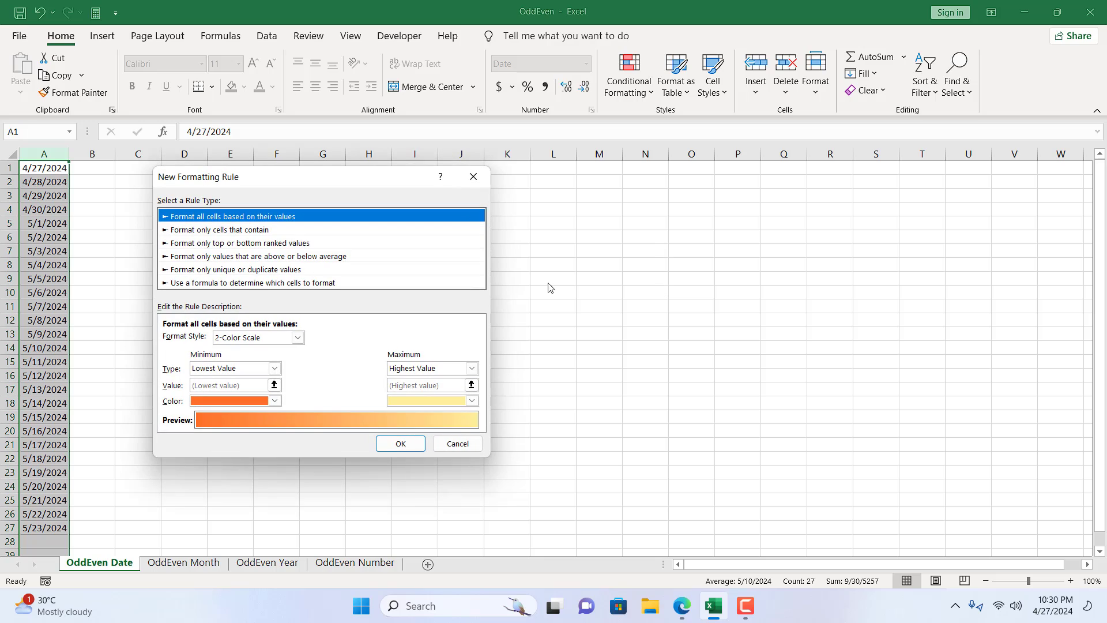
{"action": "left_click", "coordinate": [239, 283]}
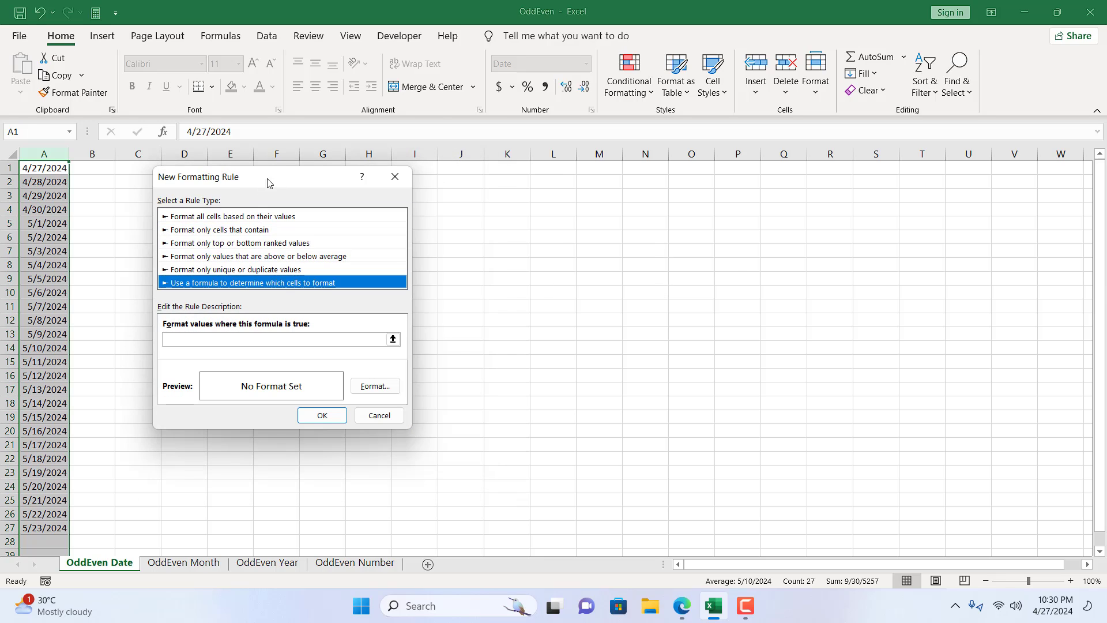
{"action": "left_click_drag", "start_coordinate": [267, 182], "coordinate": [666, 193]}
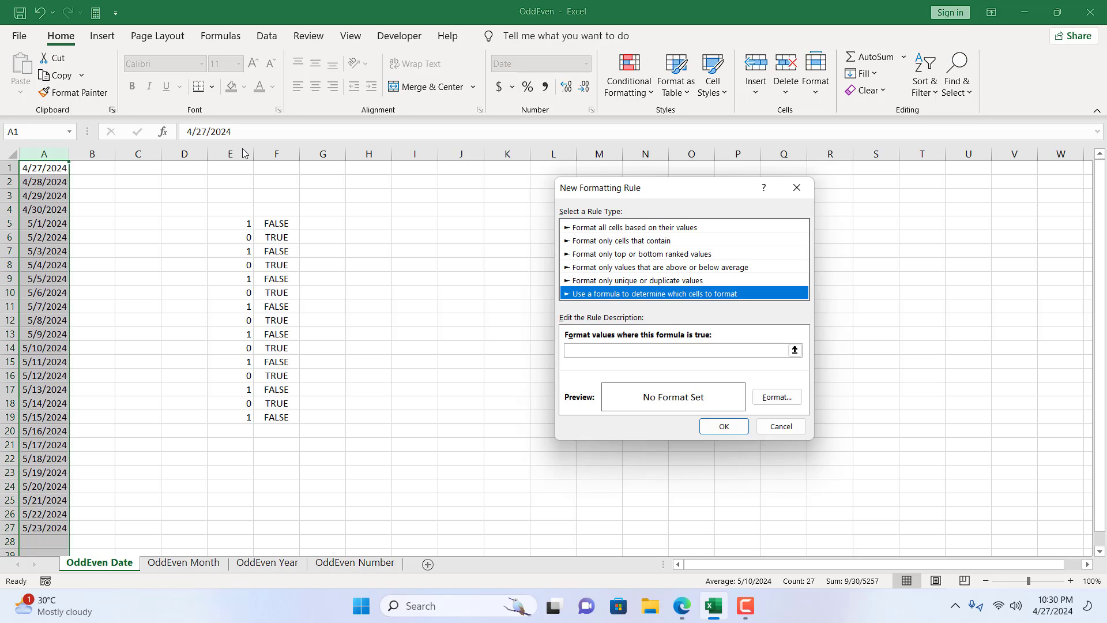
{"action": "left_click", "coordinate": [629, 353]}
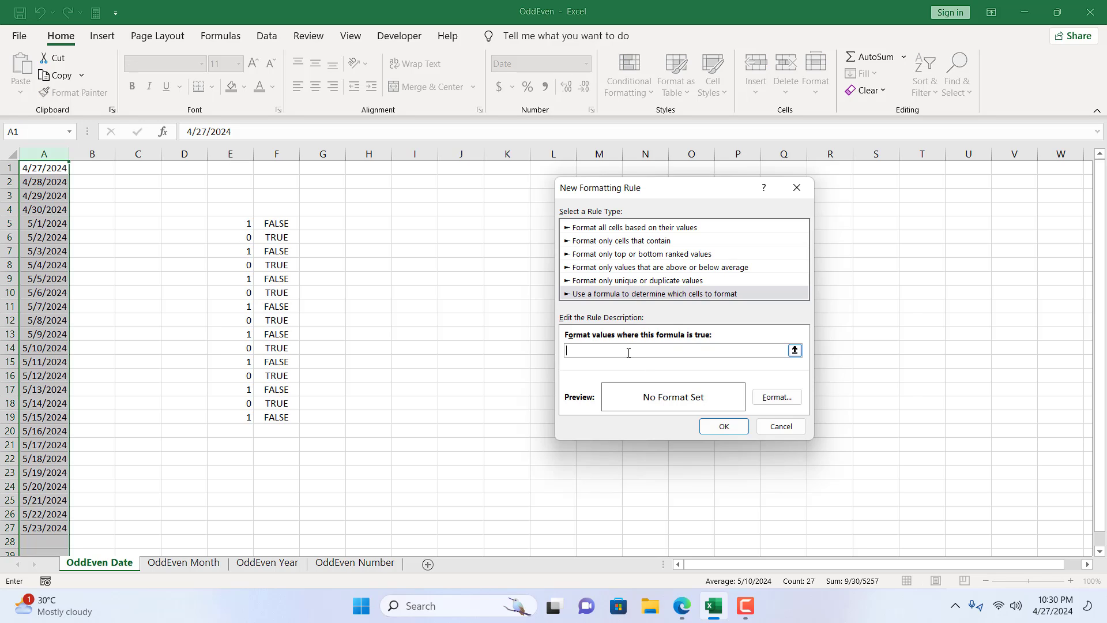
{"action": "type", "text": "=MOD"}
{"action": "type", "text": "("}
{"action": "type", "text": "DAY9"}
{"action": "type", "text": "$"}
{"action": "type", "text": "A"}
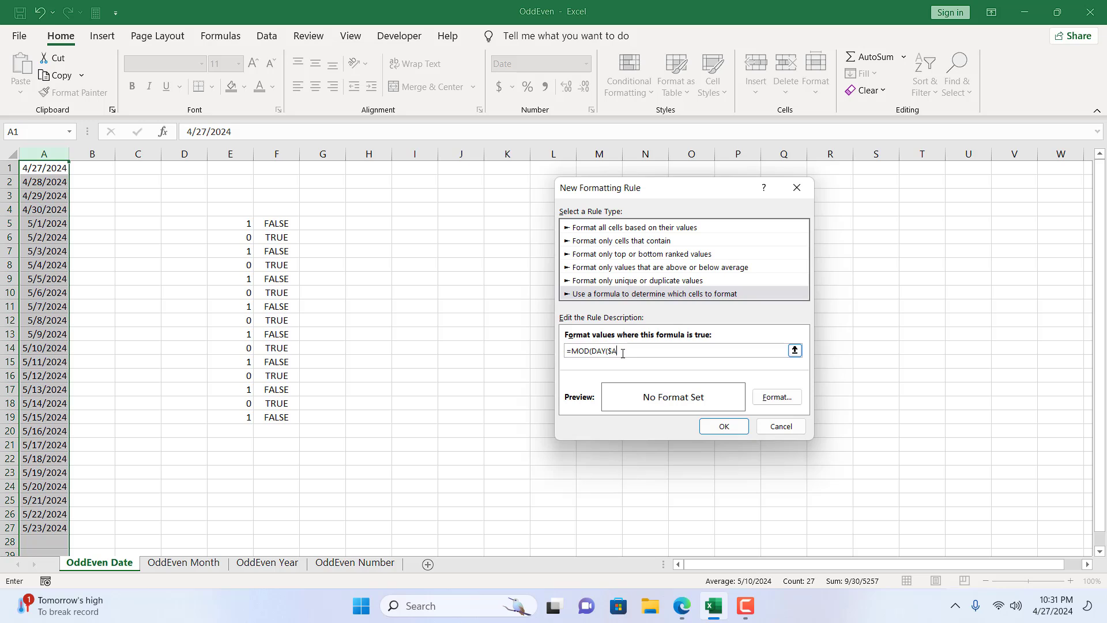
{"action": "type", "text": "1),"}
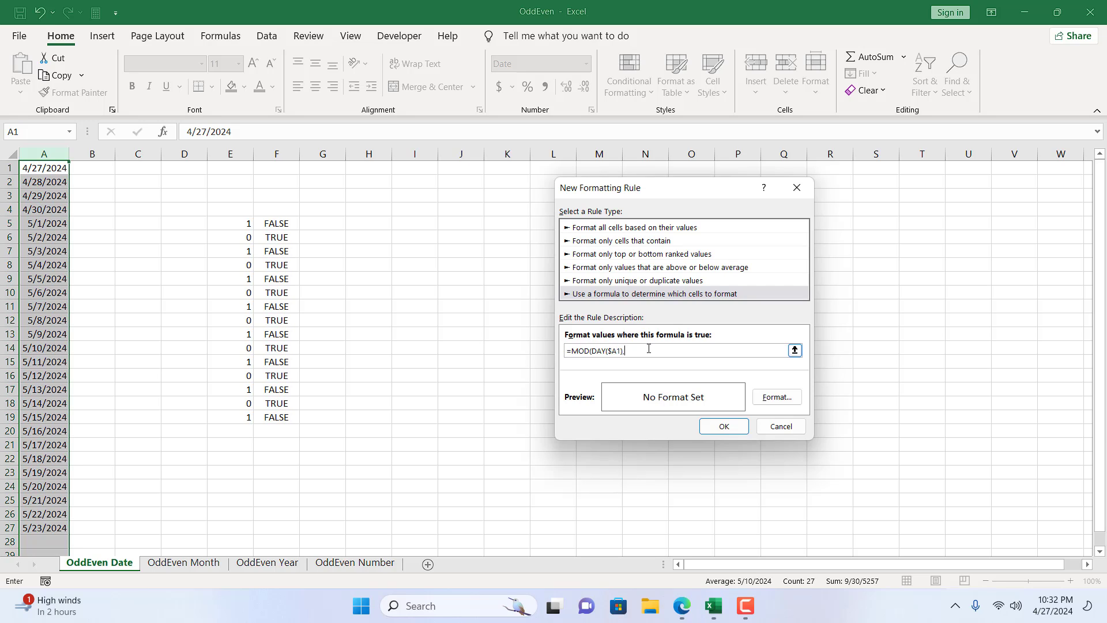
{"action": "type", "text": "2"}
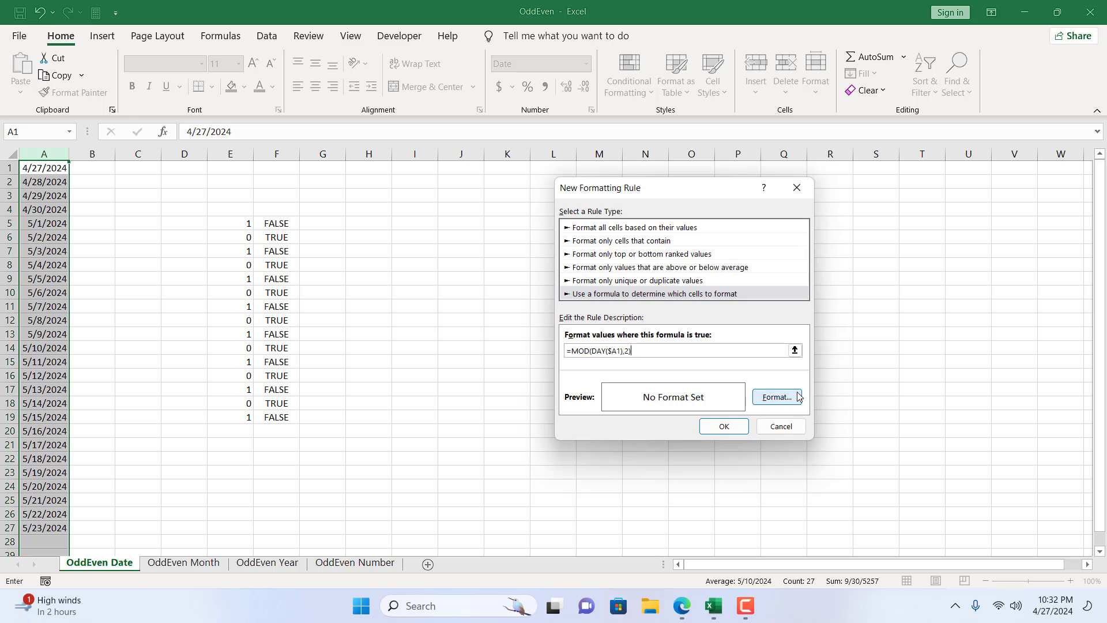
Apply the MOD rule with a light-blue fill to shade odd-day dates, then reselect column A.
{"action": "left_click", "coordinate": [777, 396]}
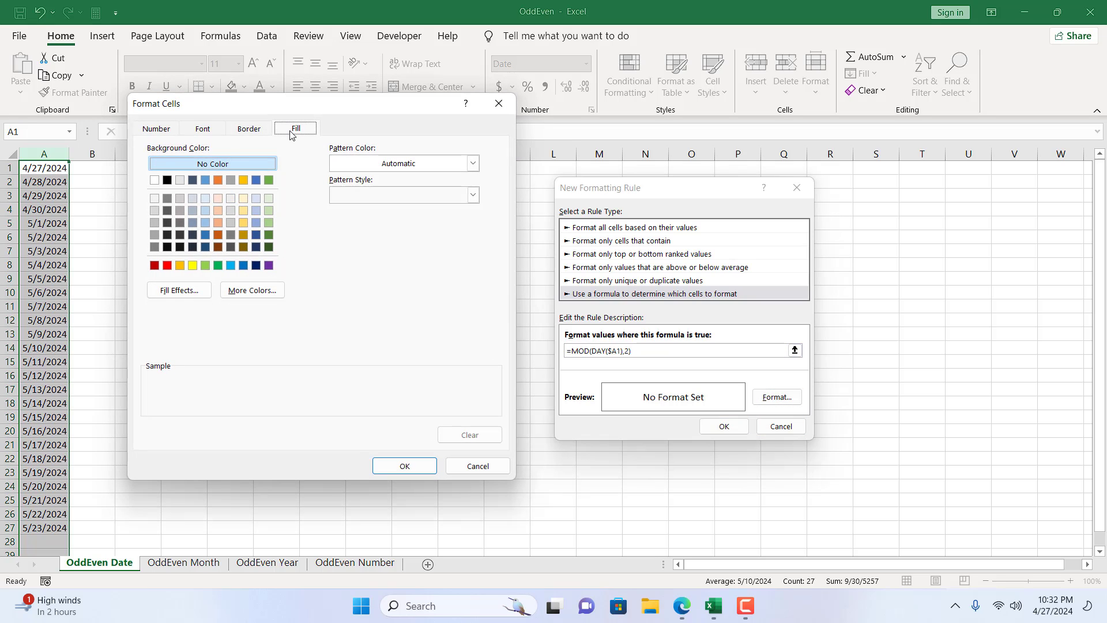
{"action": "left_click", "coordinate": [204, 226]}
{"action": "left_click", "coordinate": [414, 470]}
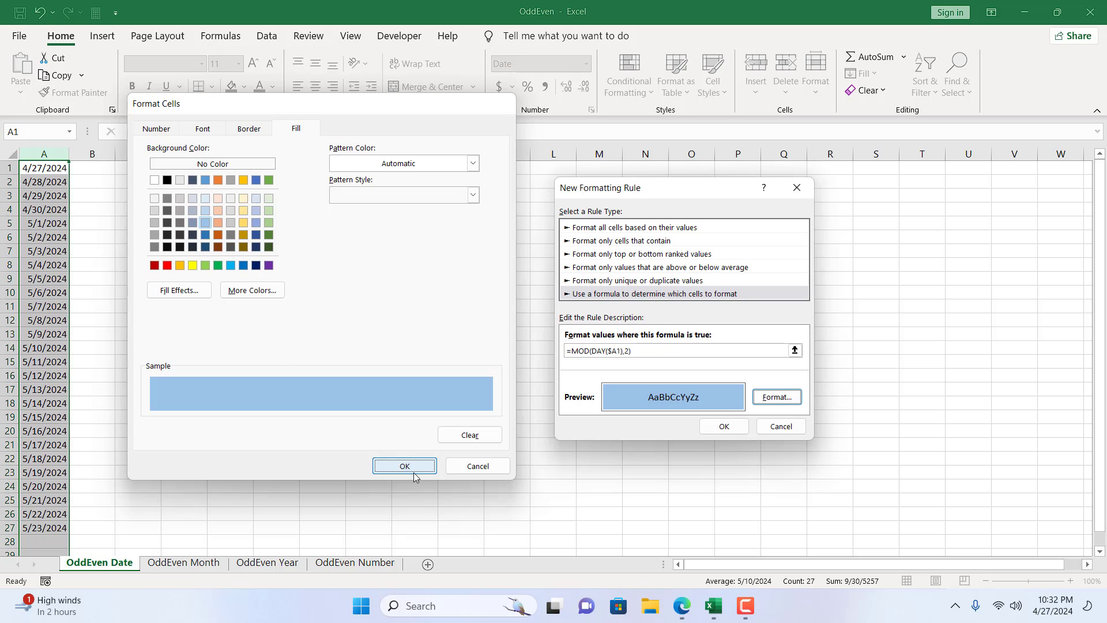
{"action": "left_click", "coordinate": [724, 426]}
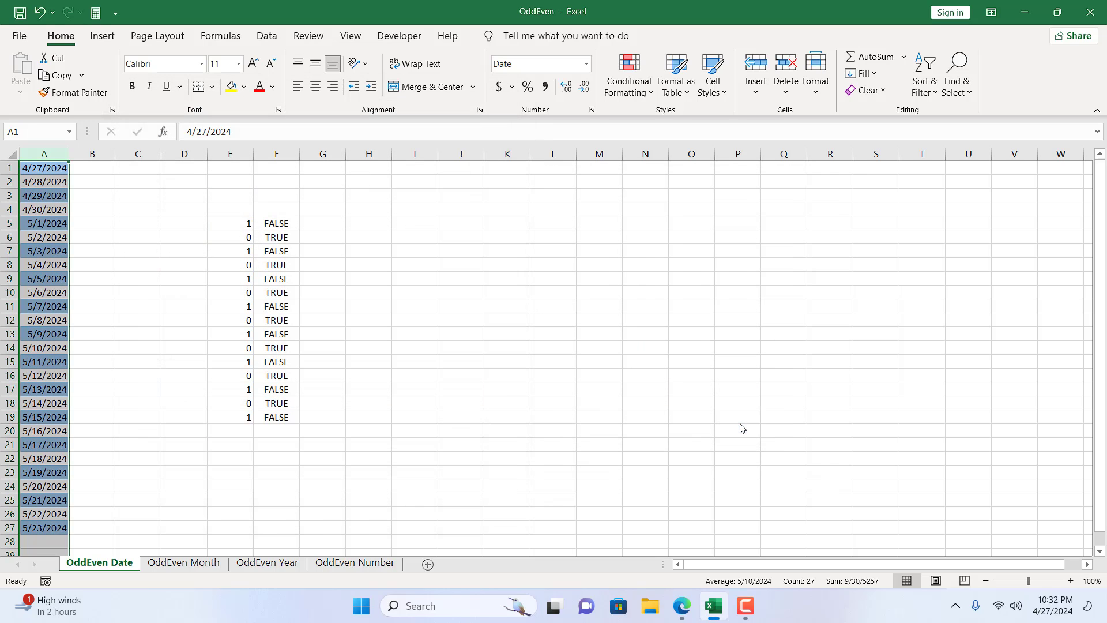
{"action": "left_click", "coordinate": [158, 220]}
{"action": "left_click", "coordinate": [46, 173]}
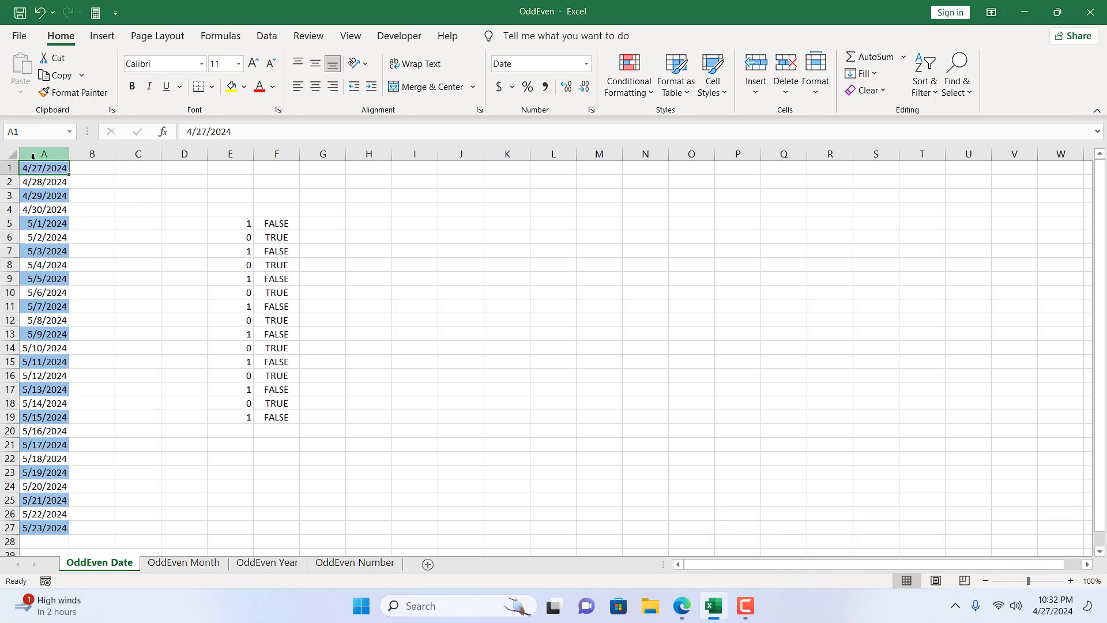
{"action": "left_click", "coordinate": [44, 153]}
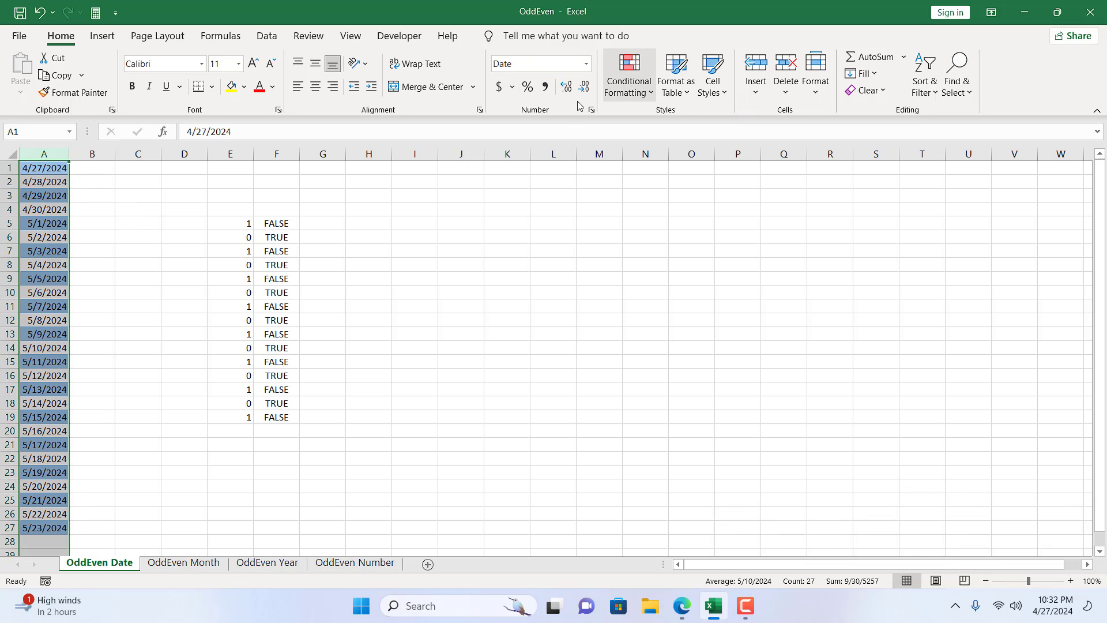
Clear the conditional formatting rules from the selected date column A.
{"action": "left_click", "coordinate": [634, 75]}
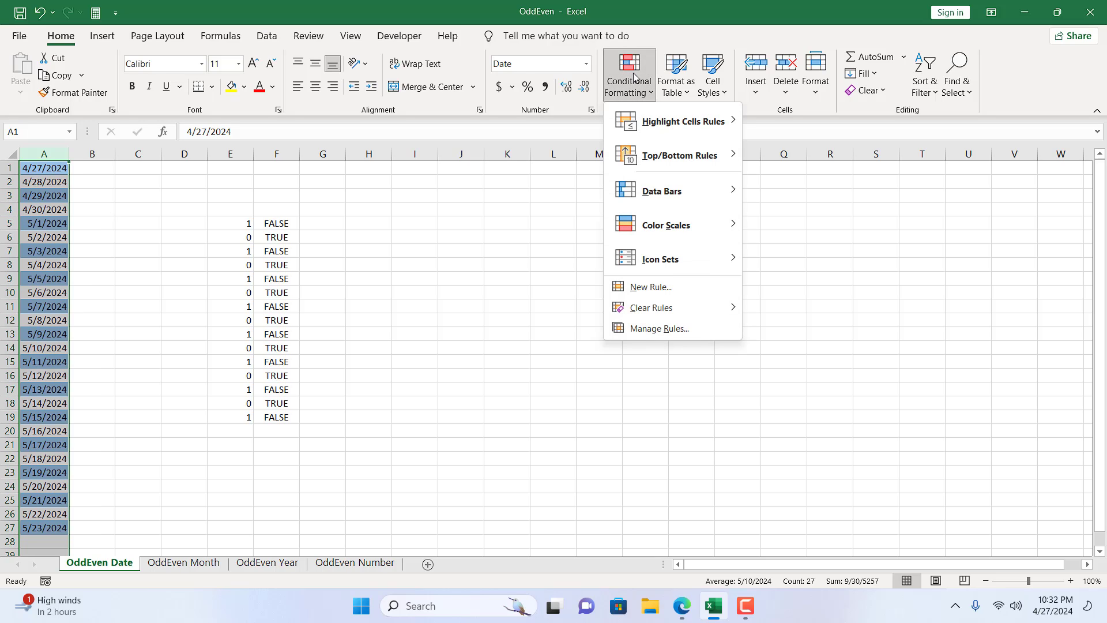
{"action": "mouse_move", "coordinate": [692, 308]}
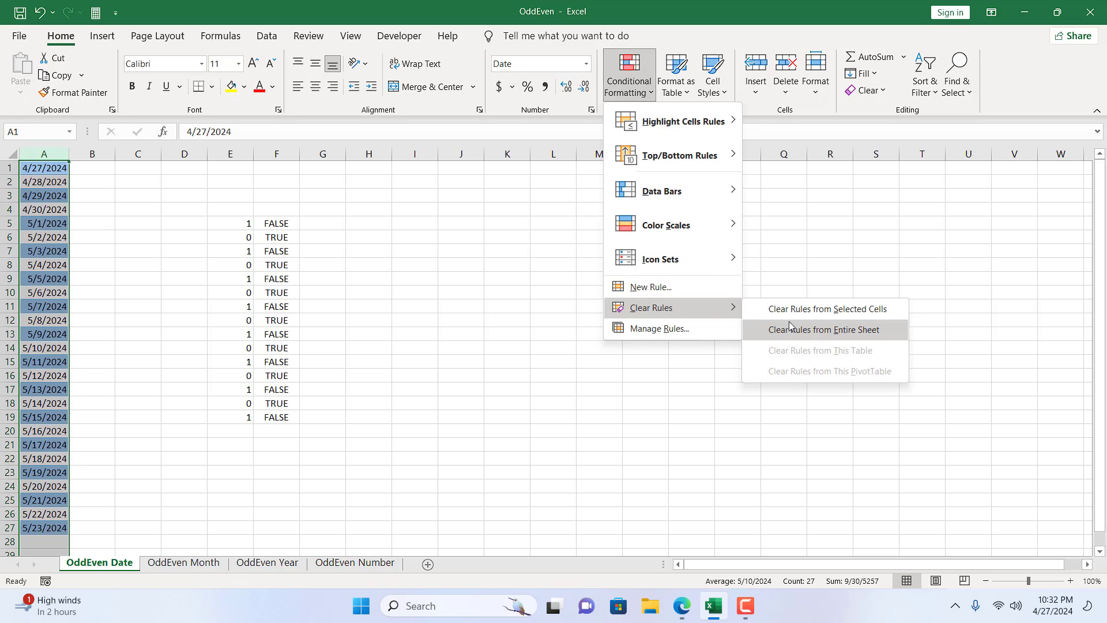
{"action": "left_click", "coordinate": [839, 310]}
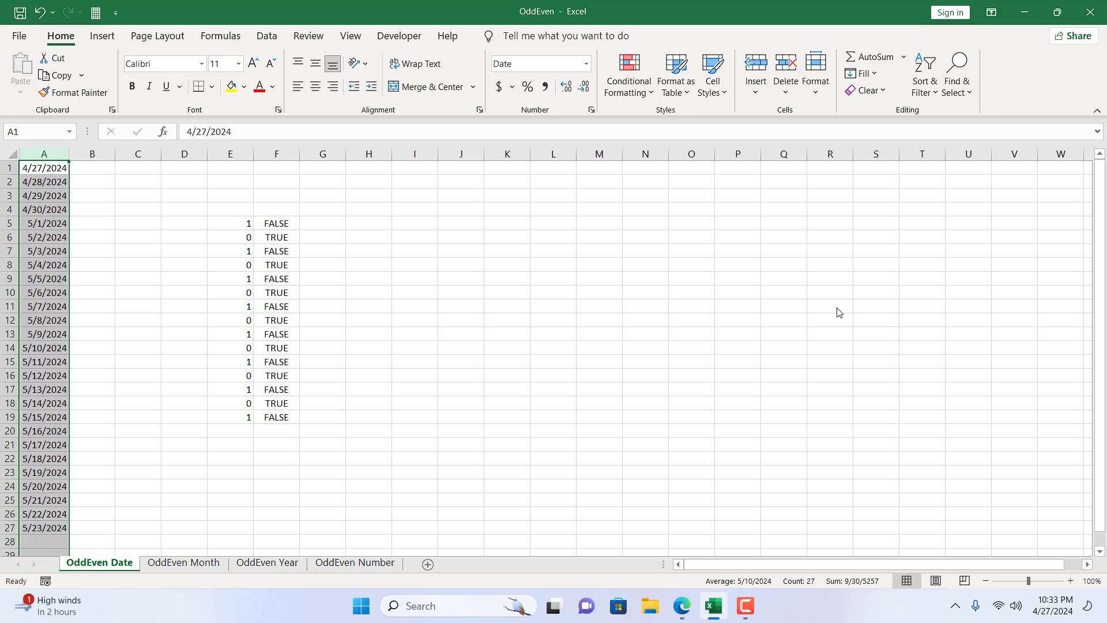
Change F5's reference to $A1 and cut the =NOT(MOD(DAY($A1),2)) formula to the clipboard.
{"action": "left_click", "coordinate": [278, 223]}
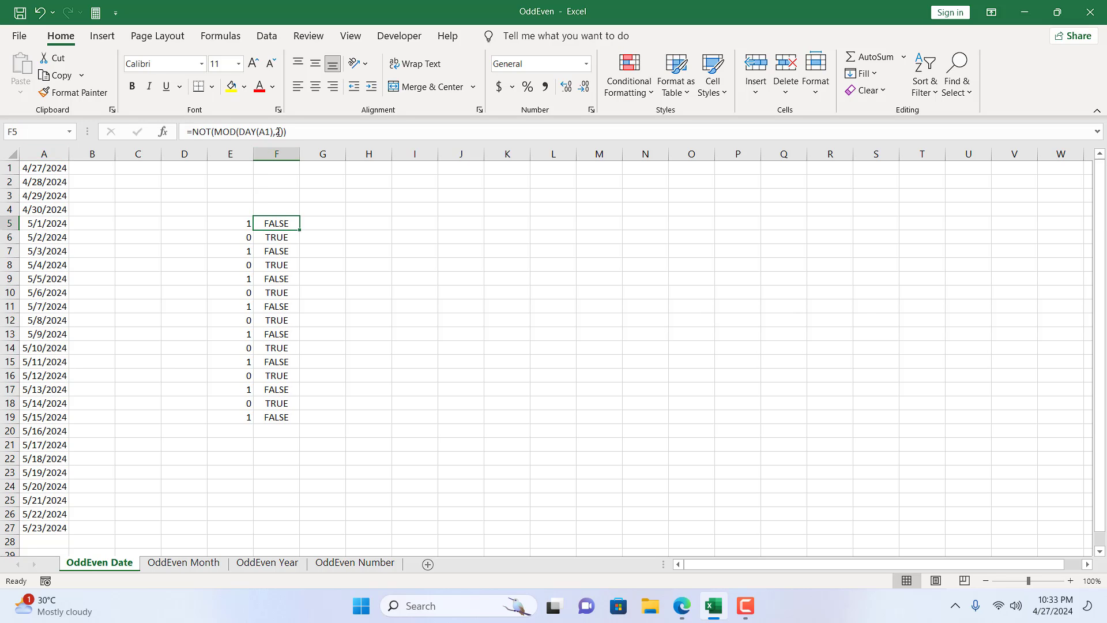
{"action": "left_click", "coordinate": [258, 131]}
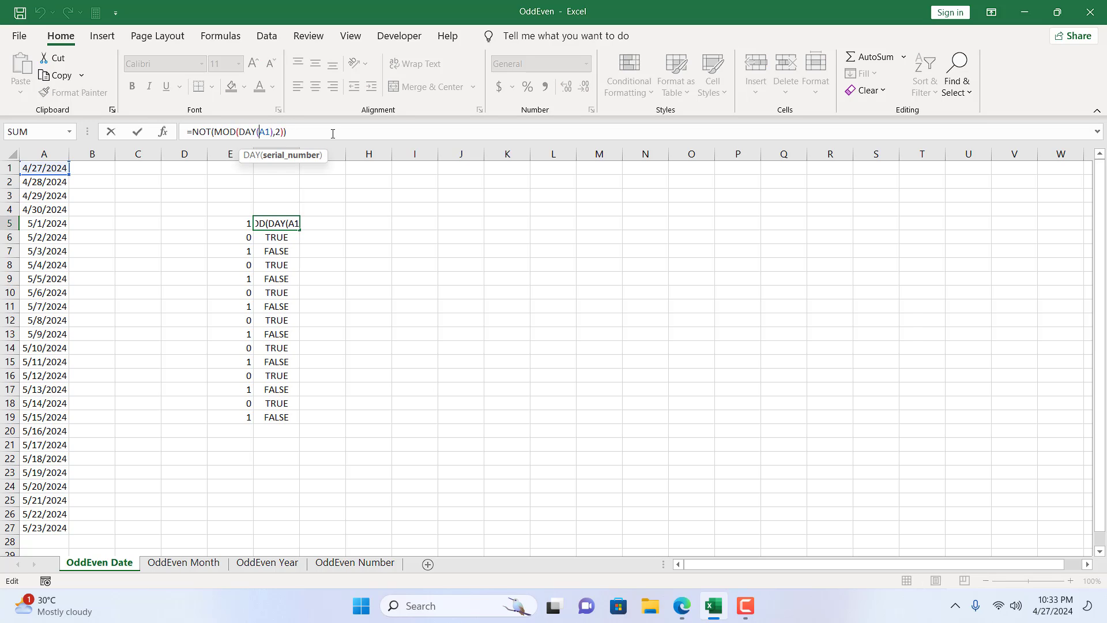
{"action": "type", "text": "$"}
{"action": "left_click_drag", "start_coordinate": [327, 132], "coordinate": [185, 128]}
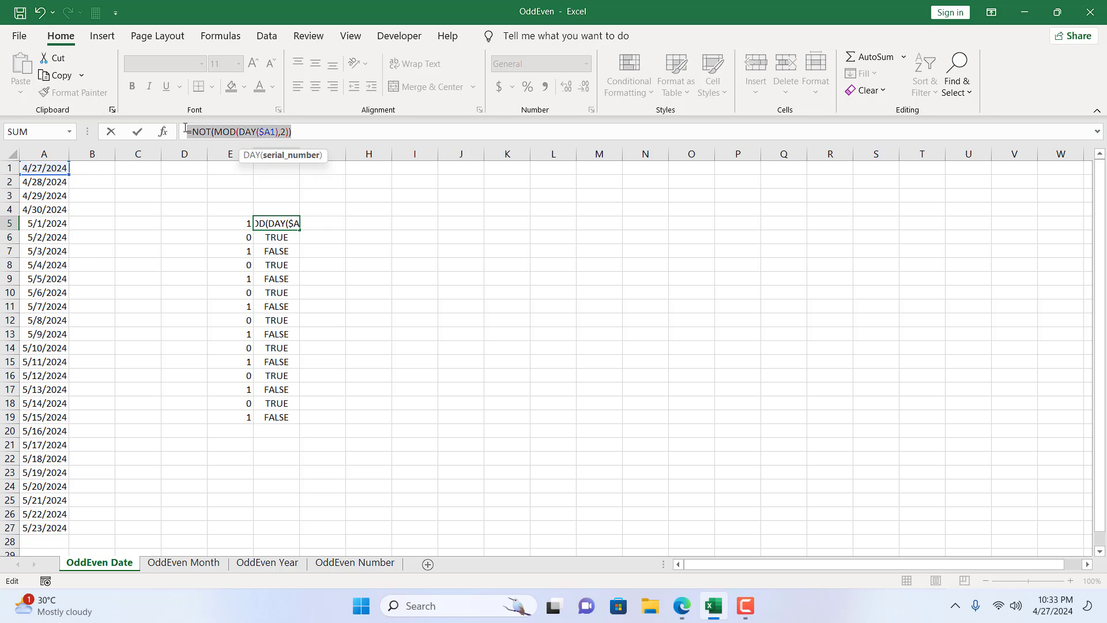
{"action": "key", "text": "ctrl+x"}
{"action": "key", "text": "Return"}
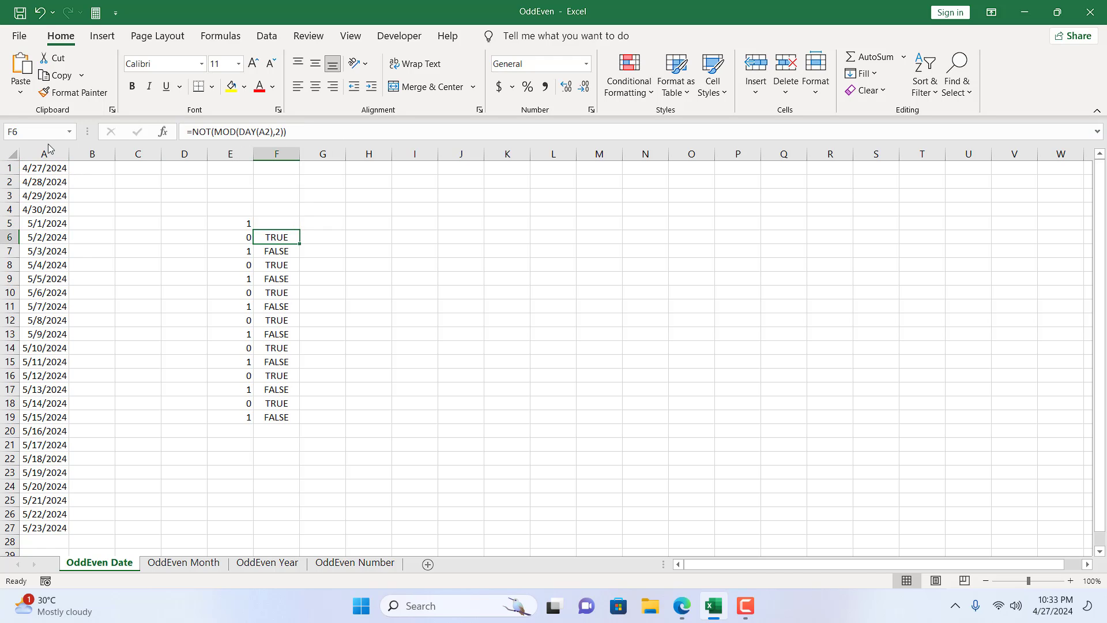
{"action": "left_click", "coordinate": [48, 149]}
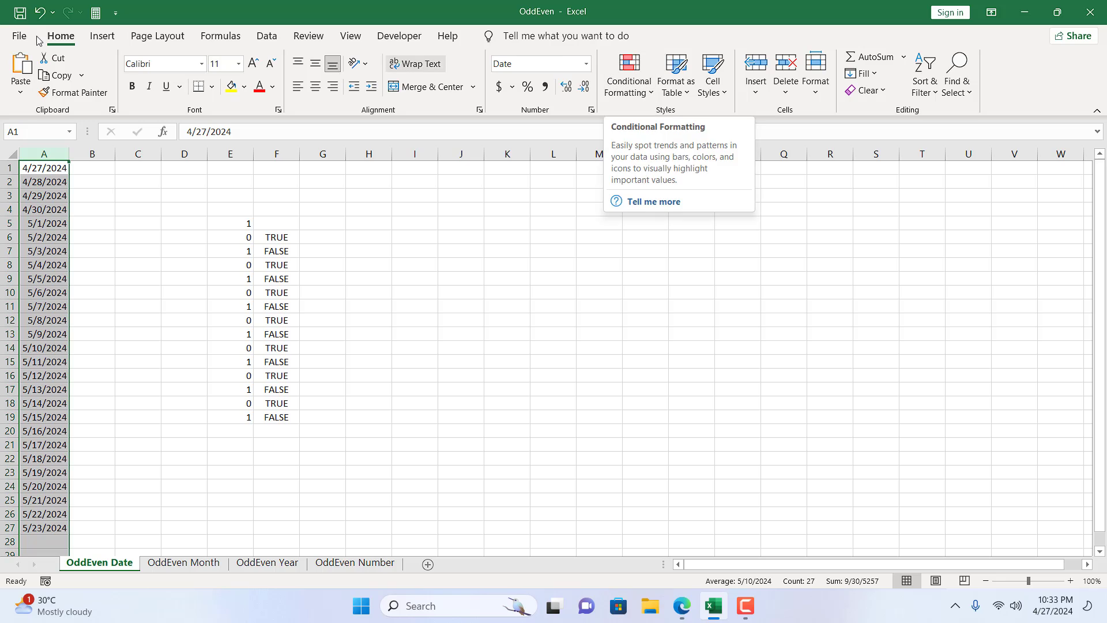
Start a new formula rule on column A with the pasted =NOT(MOD(DAY($A1),2)) formula.
{"action": "left_click", "coordinate": [629, 75]}
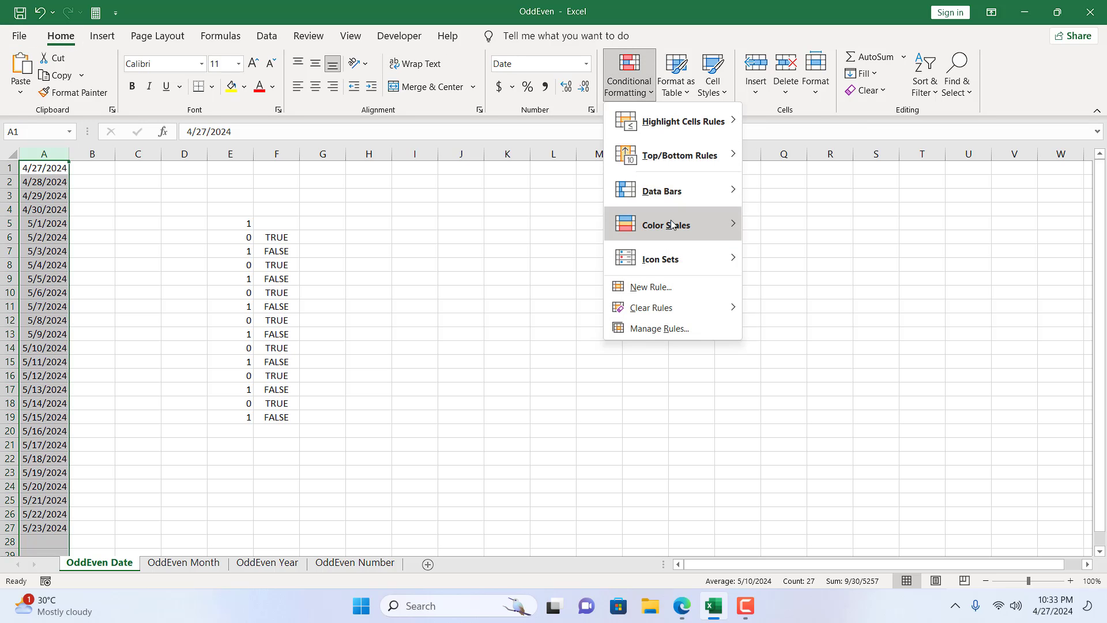
{"action": "left_click", "coordinate": [675, 277]}
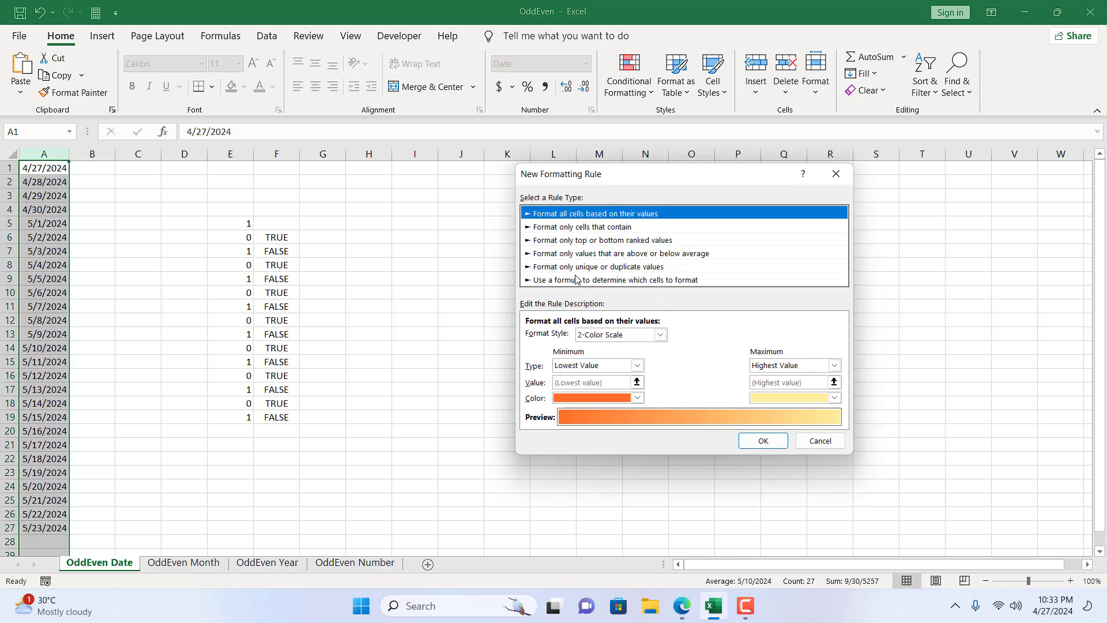
{"action": "left_click", "coordinate": [582, 282]}
{"action": "left_click", "coordinate": [621, 342]}
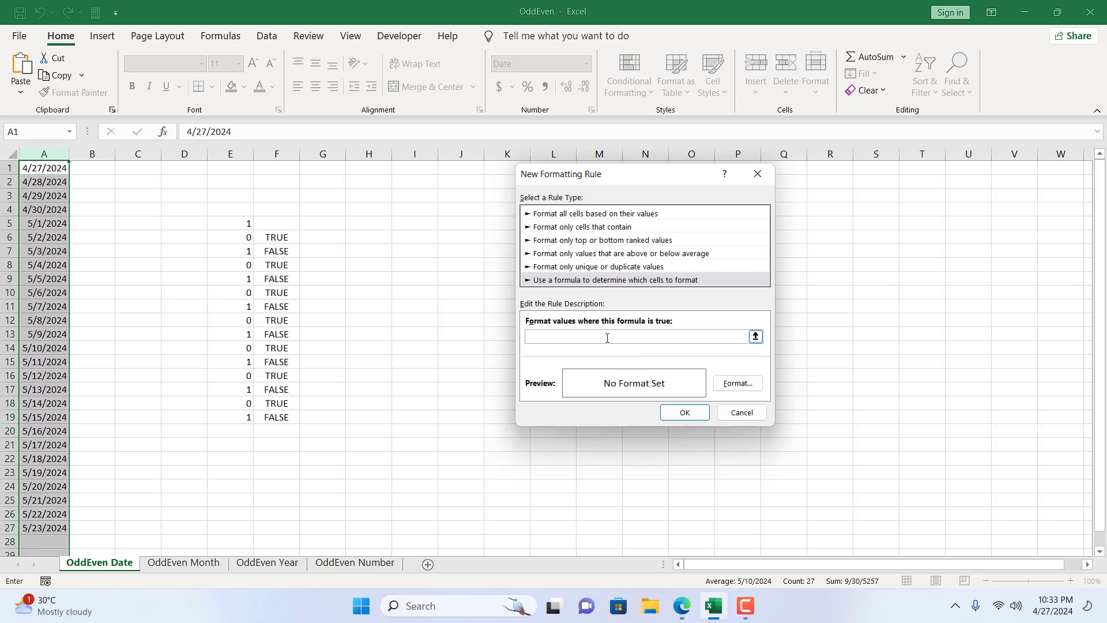
{"action": "key", "text": "ctrl+v"}
Give the rule a light-blue fill and apply it, shading even-day dates such as 4/28/2024.
{"action": "left_click", "coordinate": [728, 390]}
{"action": "left_click", "coordinate": [566, 223]}
{"action": "left_click", "coordinate": [748, 462]}
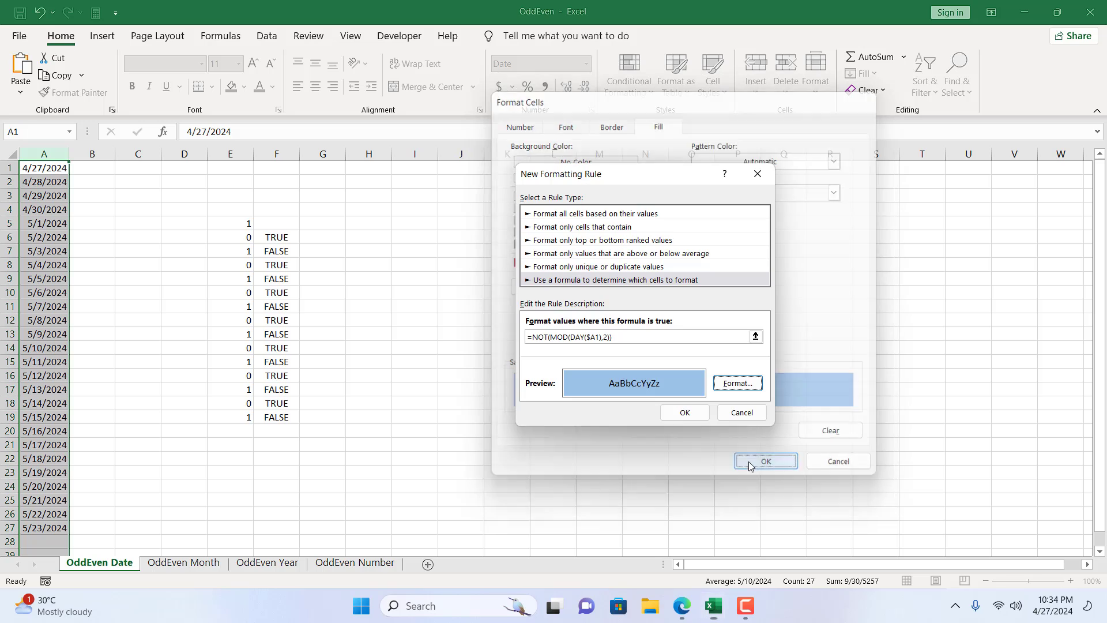
{"action": "left_click", "coordinate": [705, 416]}
{"action": "left_click", "coordinate": [467, 405]}
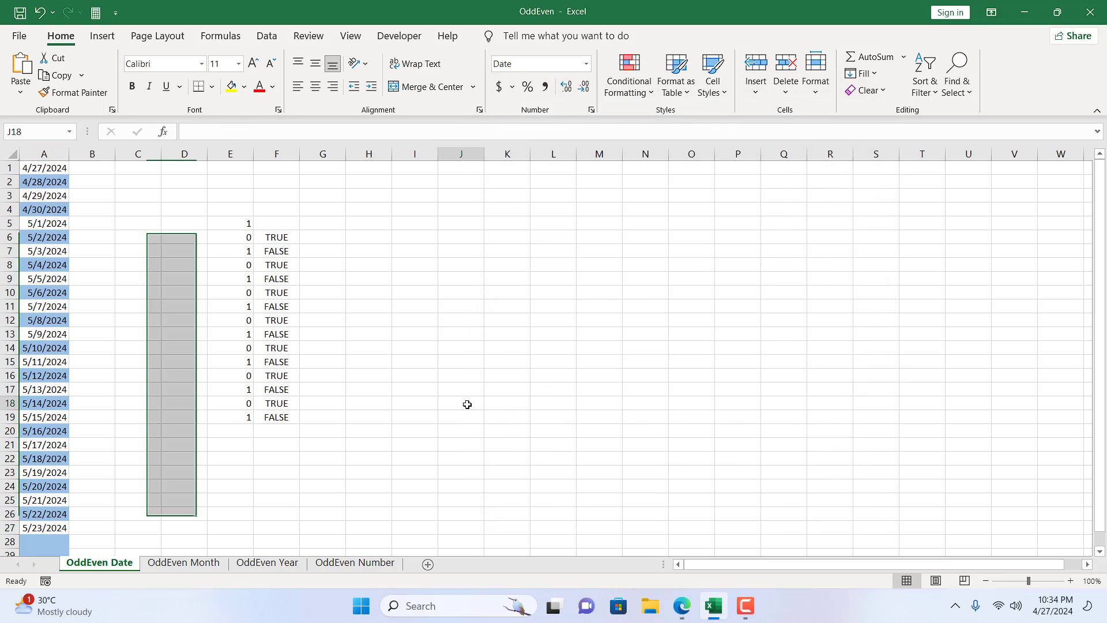
{"action": "left_click", "coordinate": [47, 186]}
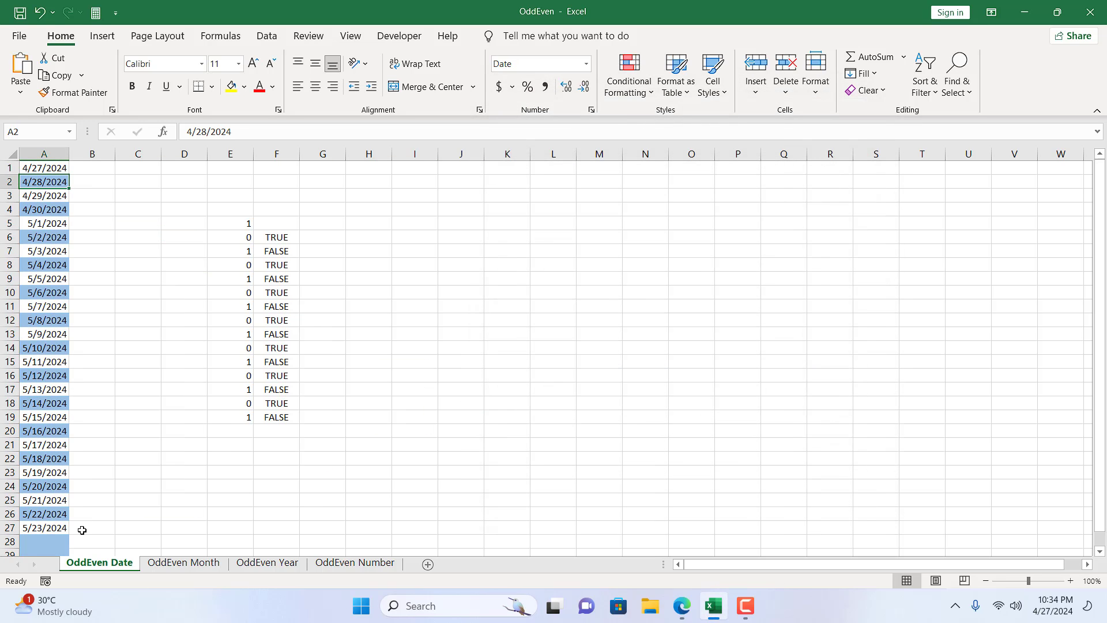